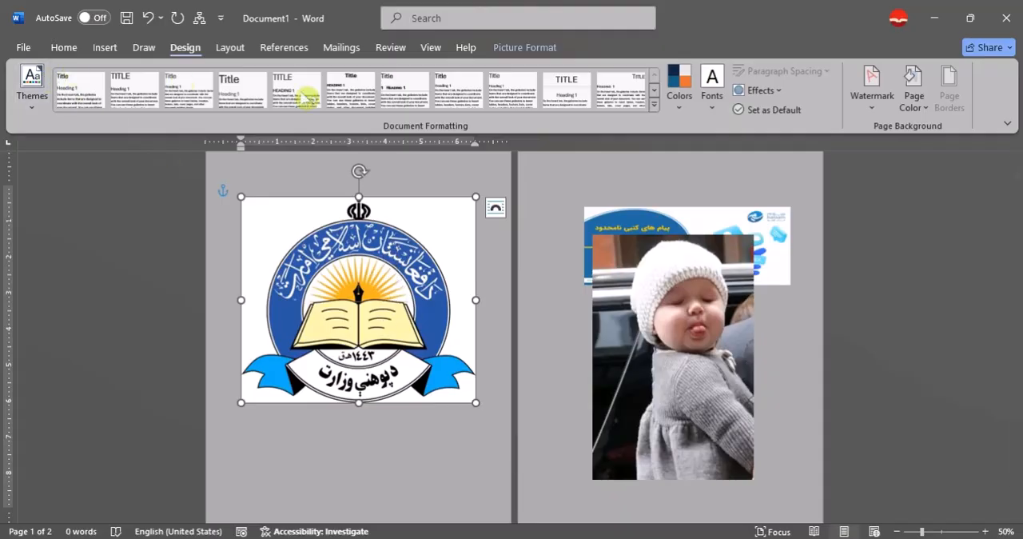
- Try removing the emblem picture's background with only the automatic selection, and undo the removal
{"action": "left_click", "coordinate": [545, 48]}
{"action": "left_click", "coordinate": [36, 86]}
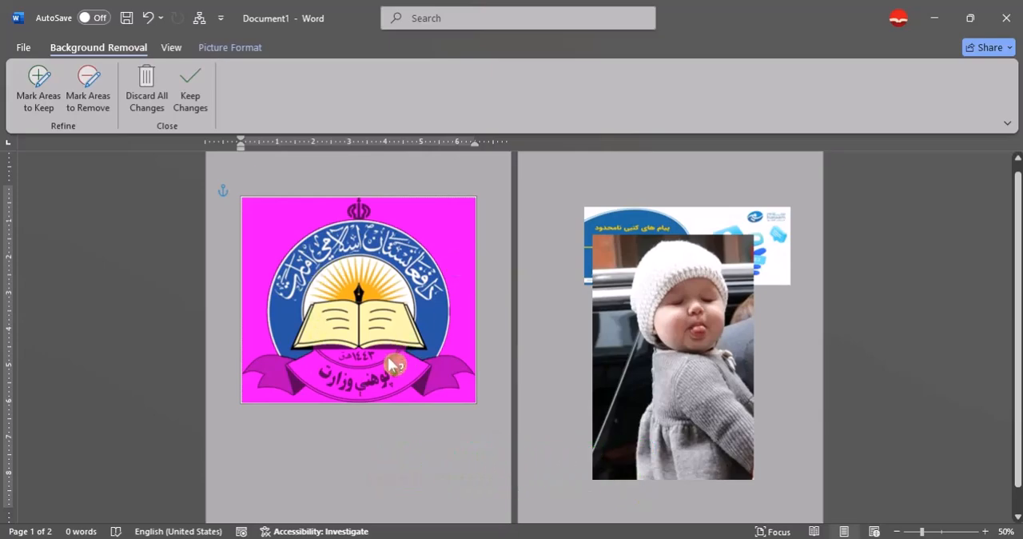
{"action": "left_click", "coordinate": [575, 379]}
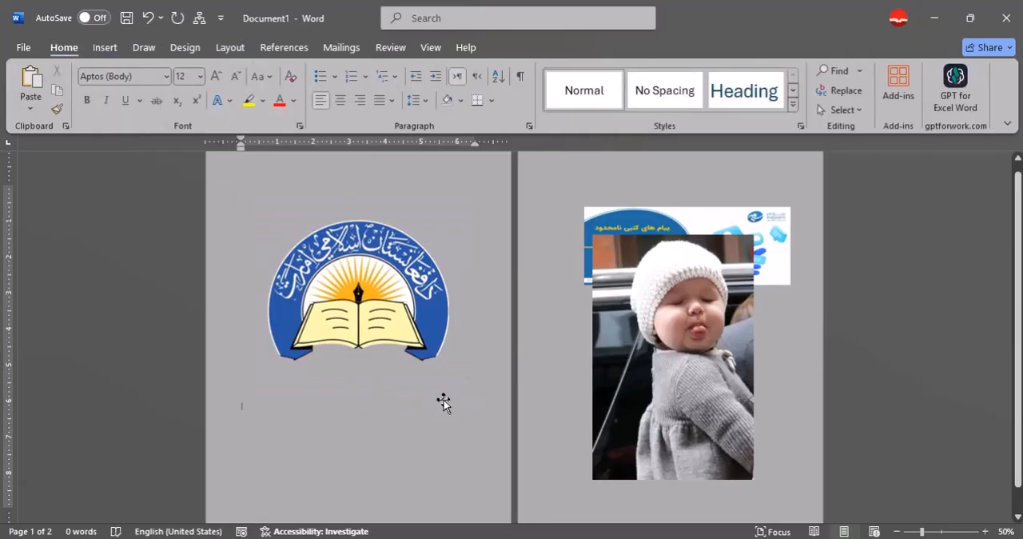
{"action": "key", "text": "ctrl+z"}
{"action": "left_click", "coordinate": [442, 392]}
{"action": "key", "text": "ctrl+z"}
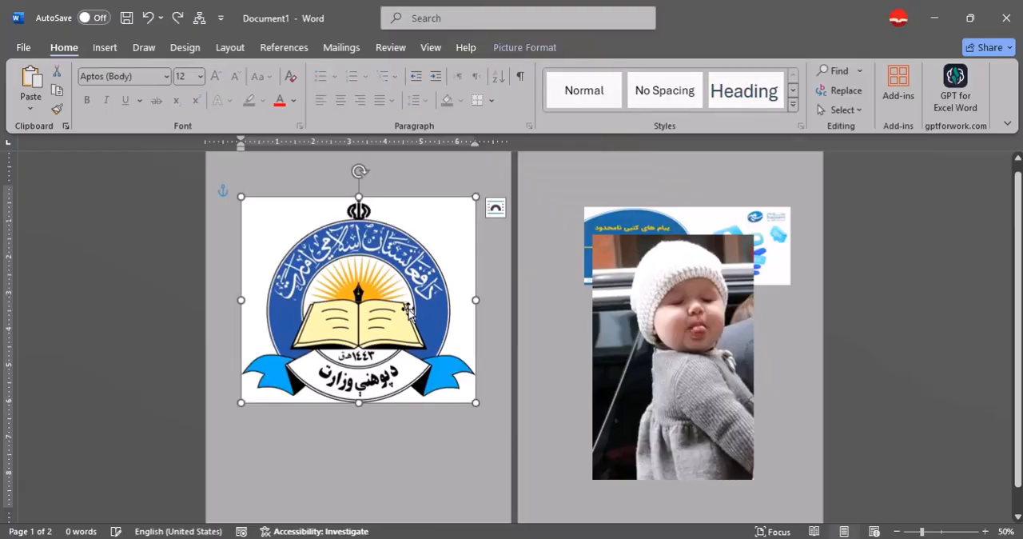
- Remove the emblem picture's background, marking the ribbon, lettered banner and crown on top as areas to keep
{"action": "left_click", "coordinate": [525, 48]}
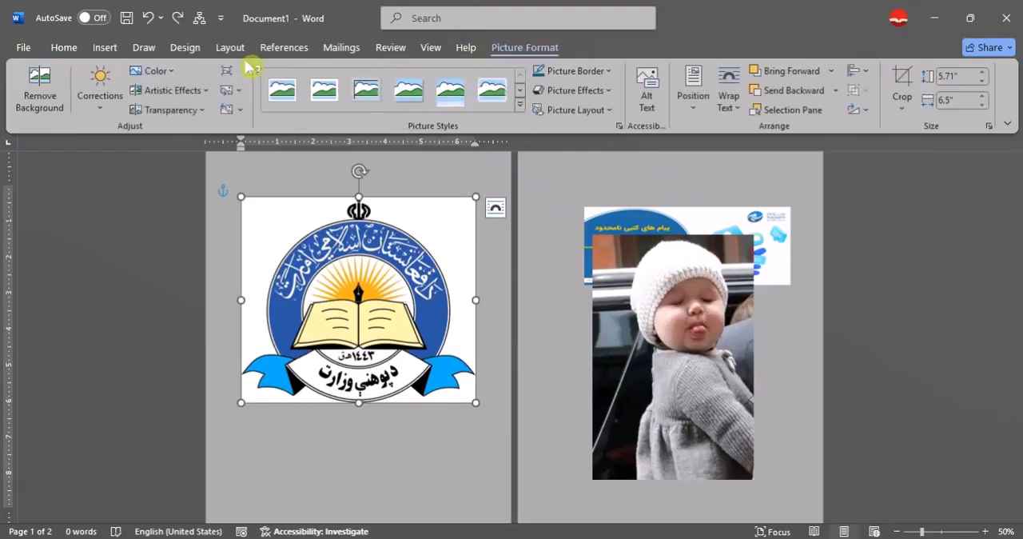
{"action": "left_click", "coordinate": [56, 97]}
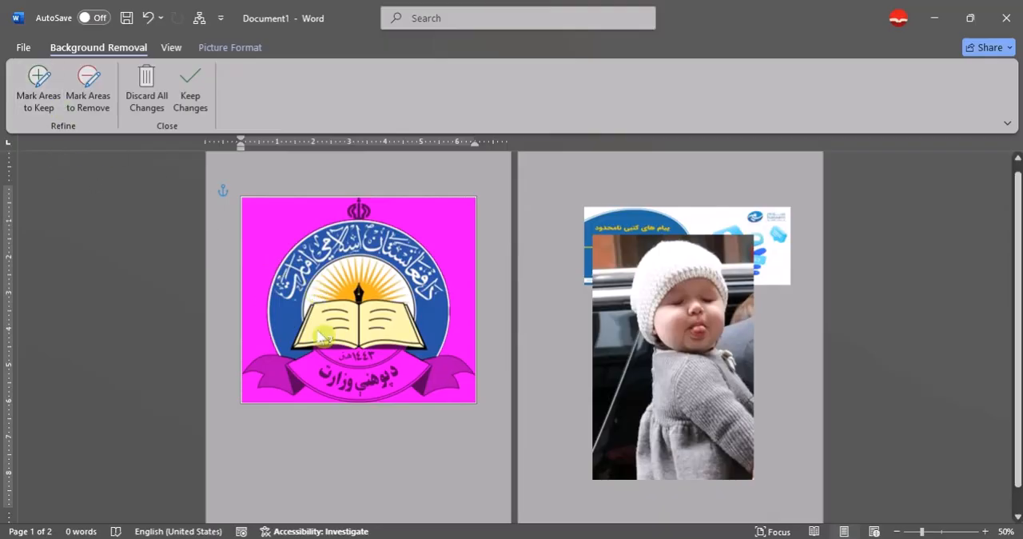
{"action": "left_click", "coordinate": [36, 94]}
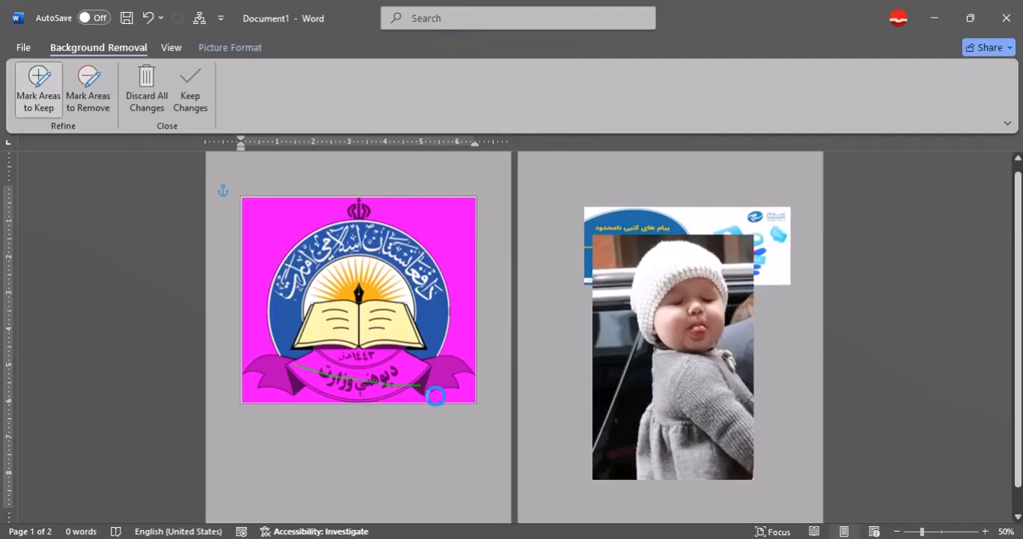
{"action": "left_click_drag", "start_coordinate": [281, 383], "coordinate": [271, 366]}
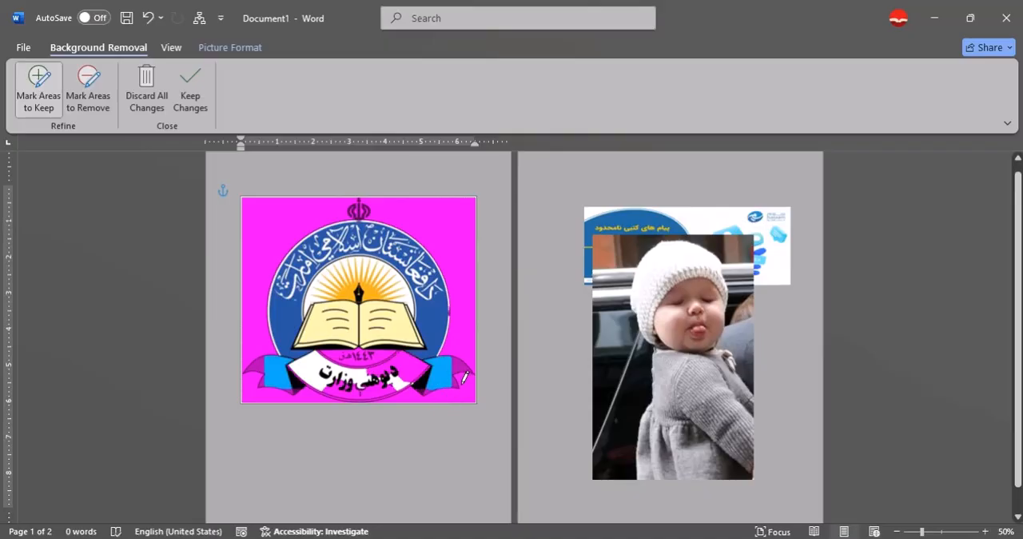
{"action": "left_click_drag", "start_coordinate": [462, 394], "coordinate": [442, 388]}
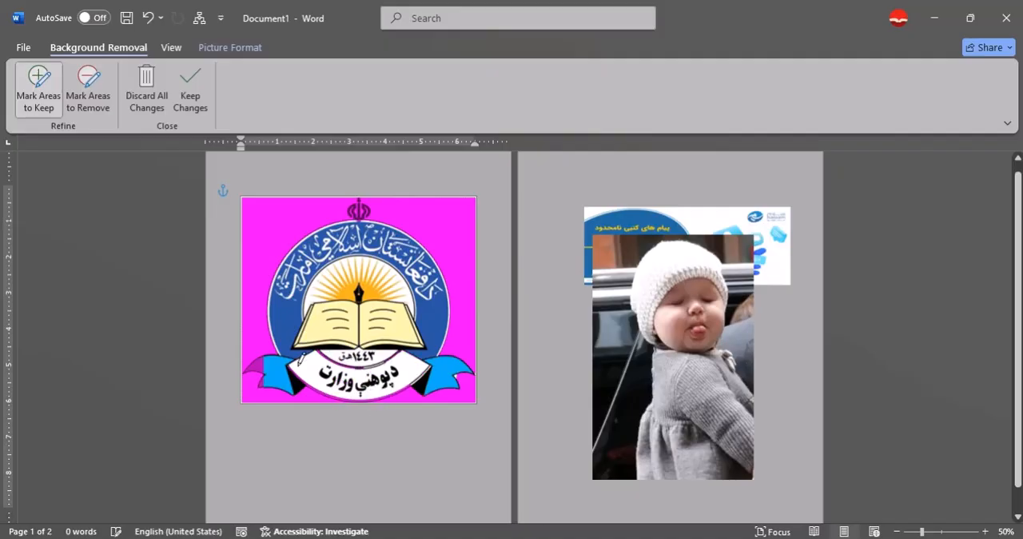
{"action": "left_click", "coordinate": [289, 390]}
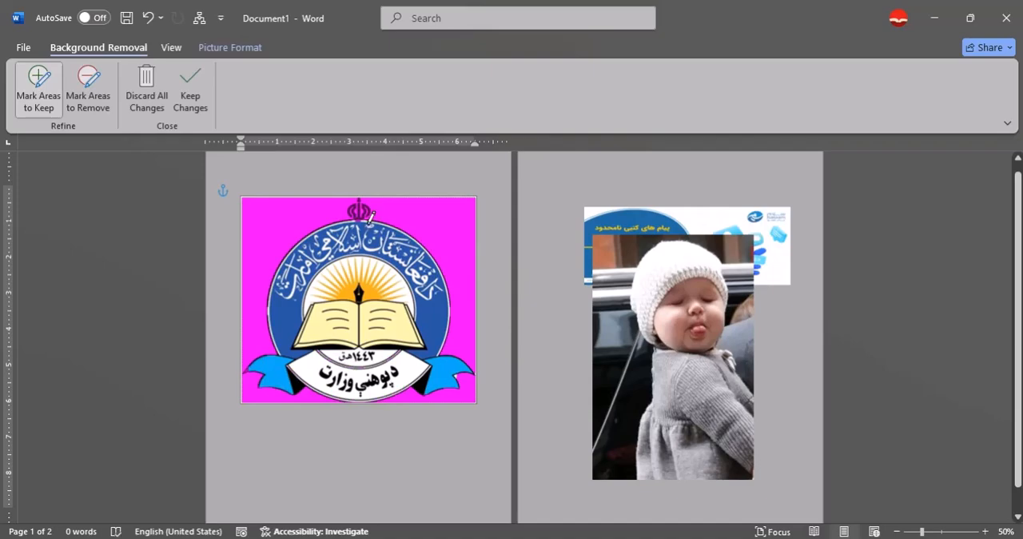
{"action": "left_click", "coordinate": [367, 252]}
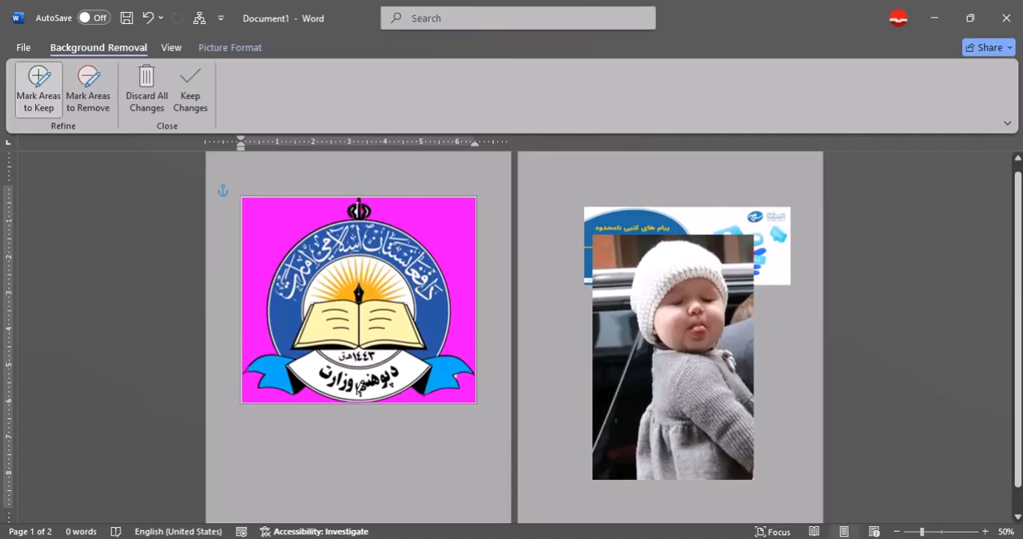
{"action": "left_click", "coordinate": [203, 94]}
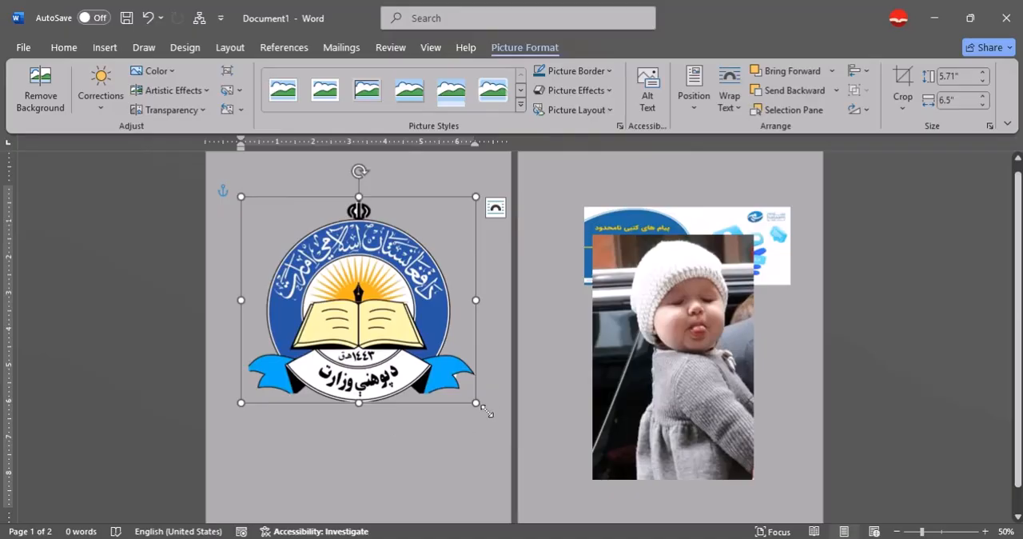
- Shrink the emblem to about 2.16" by 2.46" and move it to the upper-right area of page one
{"action": "left_click_drag", "start_coordinate": [484, 409], "coordinate": [335, 280]}
{"action": "left_click_drag", "start_coordinate": [300, 245], "coordinate": [427, 219]}
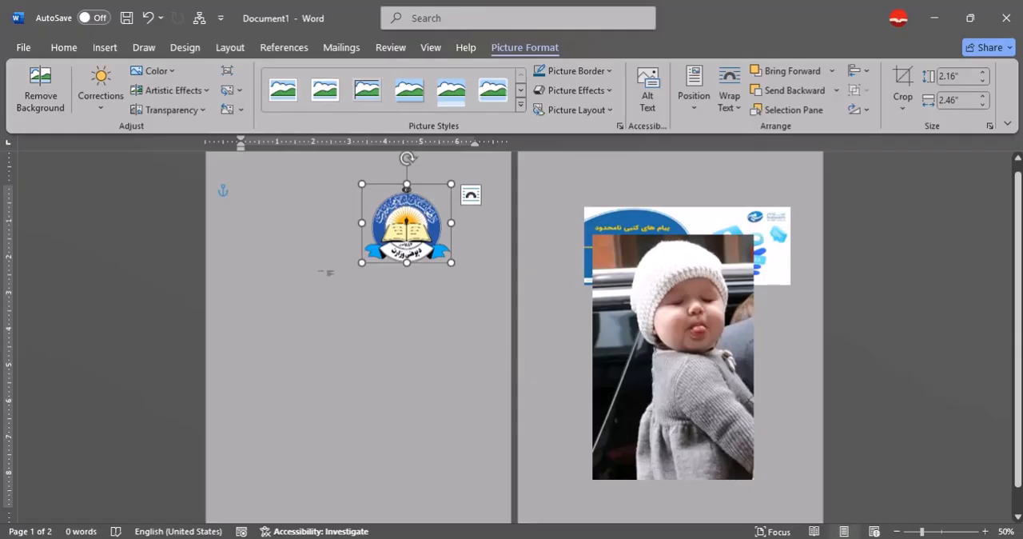
- Remove the baby photo's background, marking the hat and dress as areas to keep, and move the picture onto page one
{"action": "left_click", "coordinate": [677, 372]}
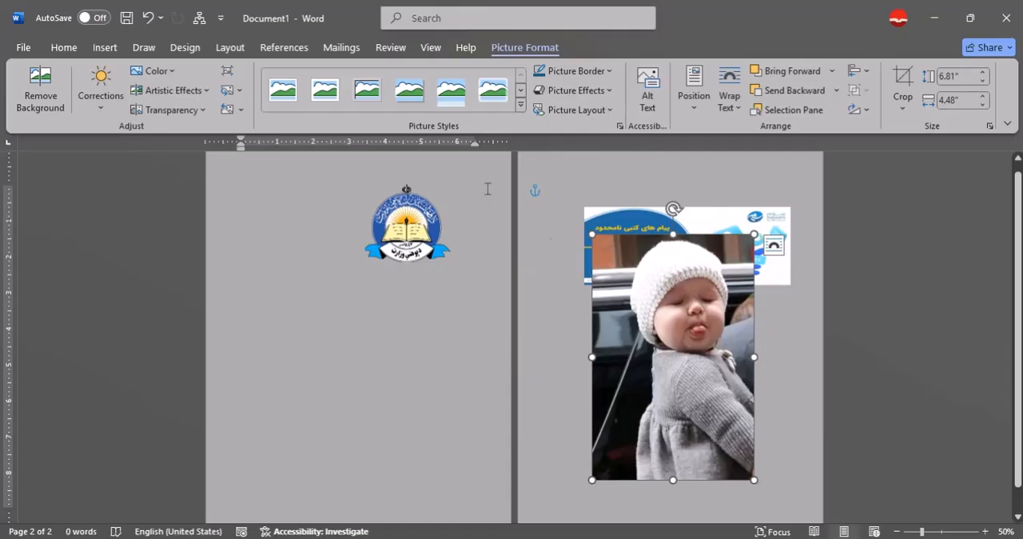
{"action": "left_click", "coordinate": [50, 95]}
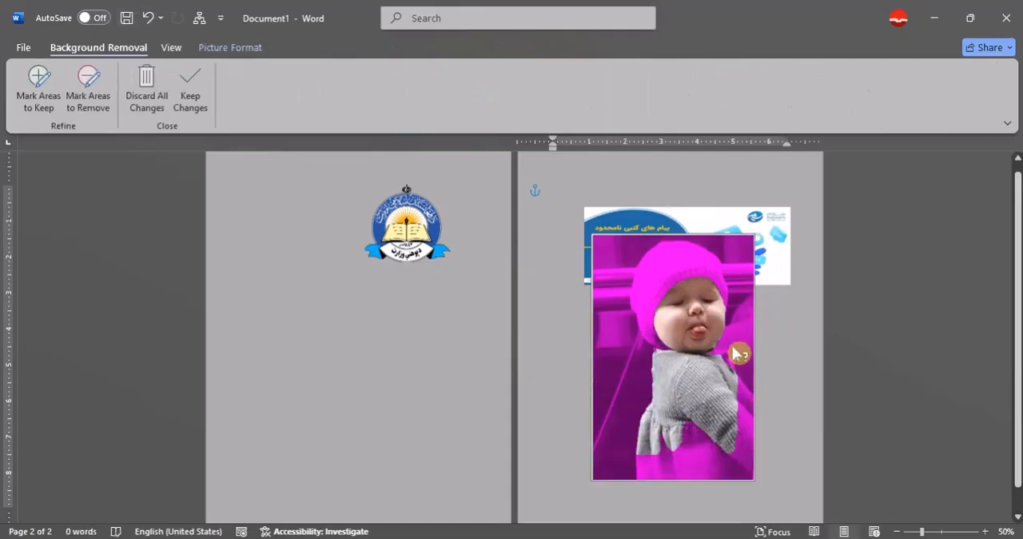
{"action": "left_click", "coordinate": [38, 88]}
{"action": "left_click_drag", "start_coordinate": [701, 284], "coordinate": [702, 308]}
{"action": "left_click_drag", "start_coordinate": [669, 259], "coordinate": [717, 269]}
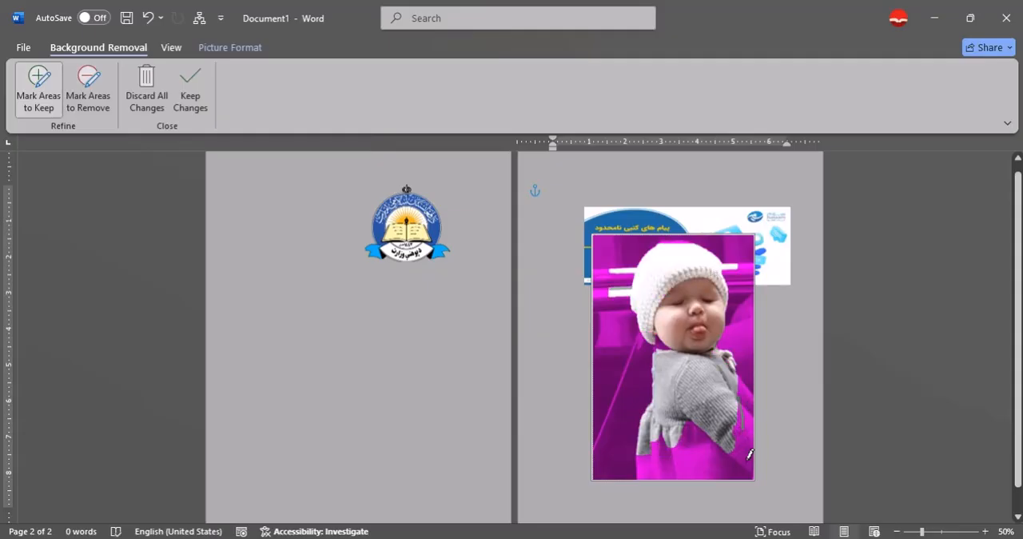
{"action": "left_click_drag", "start_coordinate": [699, 474], "coordinate": [690, 461]}
{"action": "left_click_drag", "start_coordinate": [744, 478], "coordinate": [733, 473]}
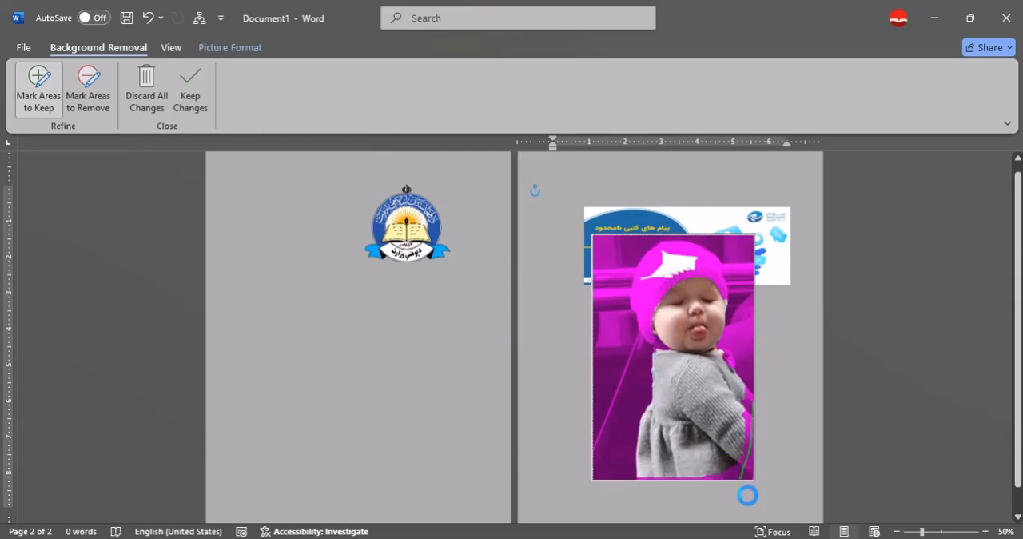
{"action": "left_click_drag", "start_coordinate": [691, 273], "coordinate": [678, 264]}
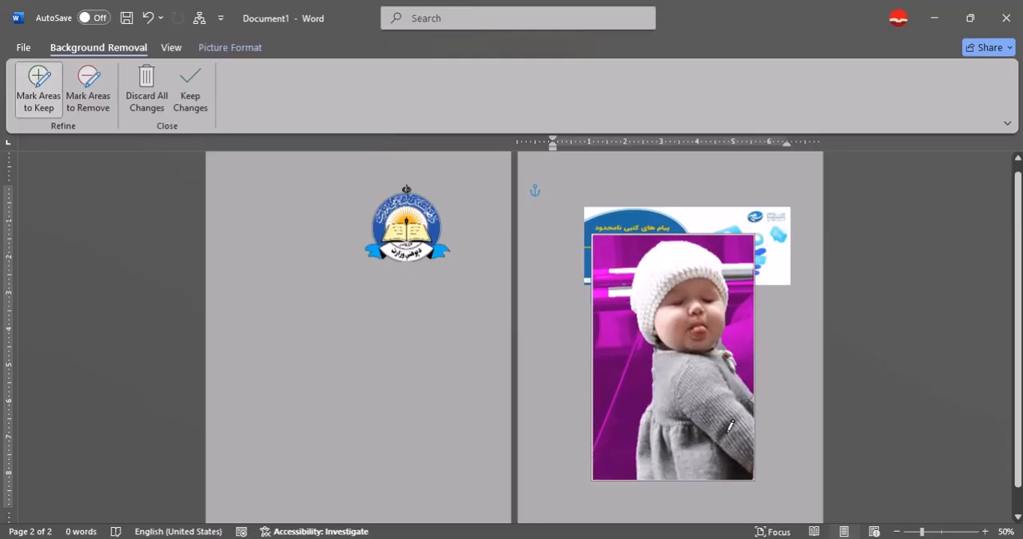
{"action": "left_click", "coordinate": [210, 100]}
{"action": "left_click_drag", "start_coordinate": [730, 395], "coordinate": [430, 409]}
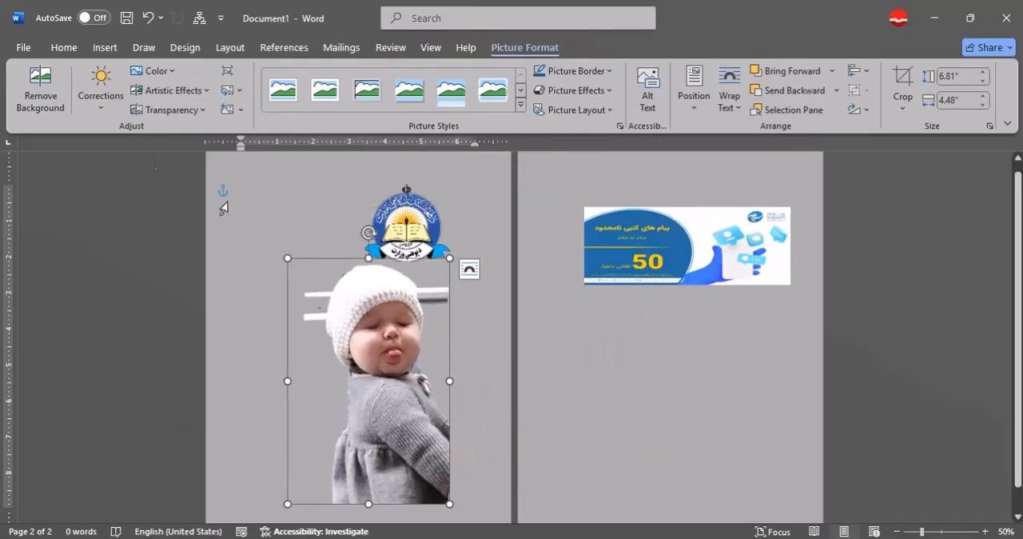
- Mark the leftover car trim on both sides of the baby's hat for removal, keep the changes and move the cutout up and left
{"action": "left_click", "coordinate": [40, 87]}
{"action": "left_click", "coordinate": [76, 99]}
{"action": "left_click_drag", "start_coordinate": [435, 305], "coordinate": [447, 309]}
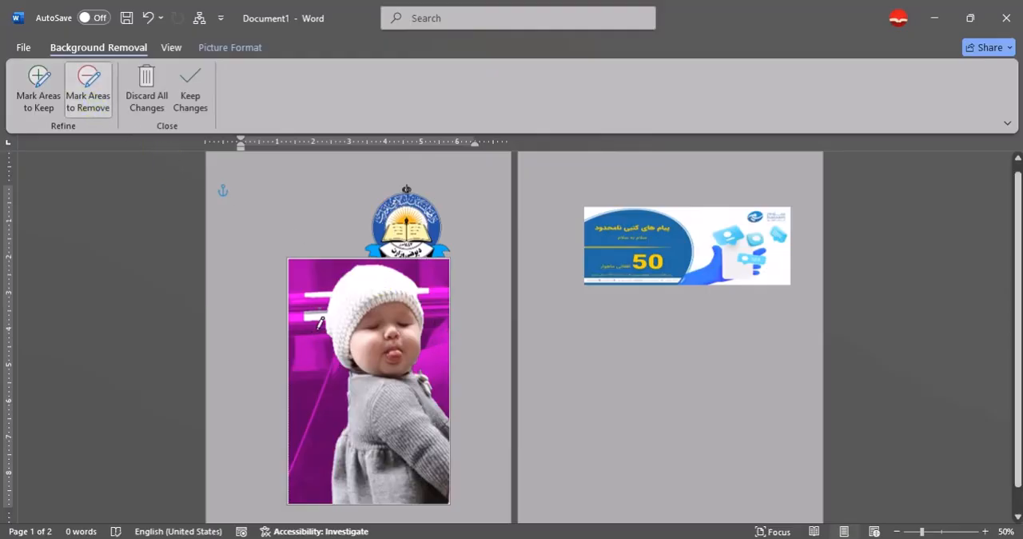
{"action": "left_click_drag", "start_coordinate": [317, 307], "coordinate": [318, 308]}
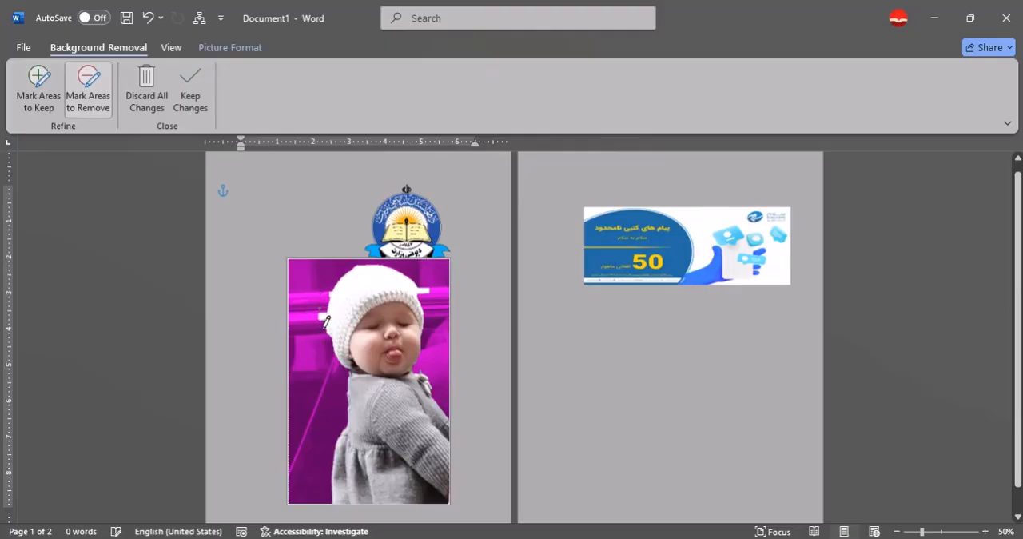
{"action": "left_click", "coordinate": [327, 330]}
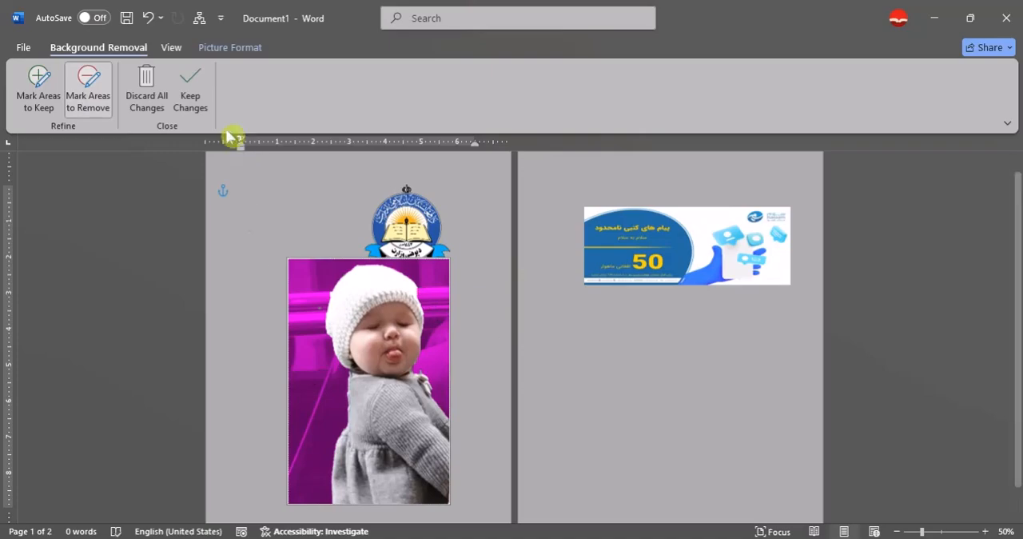
{"action": "left_click", "coordinate": [191, 94]}
{"action": "left_click_drag", "start_coordinate": [413, 442], "coordinate": [350, 398]}
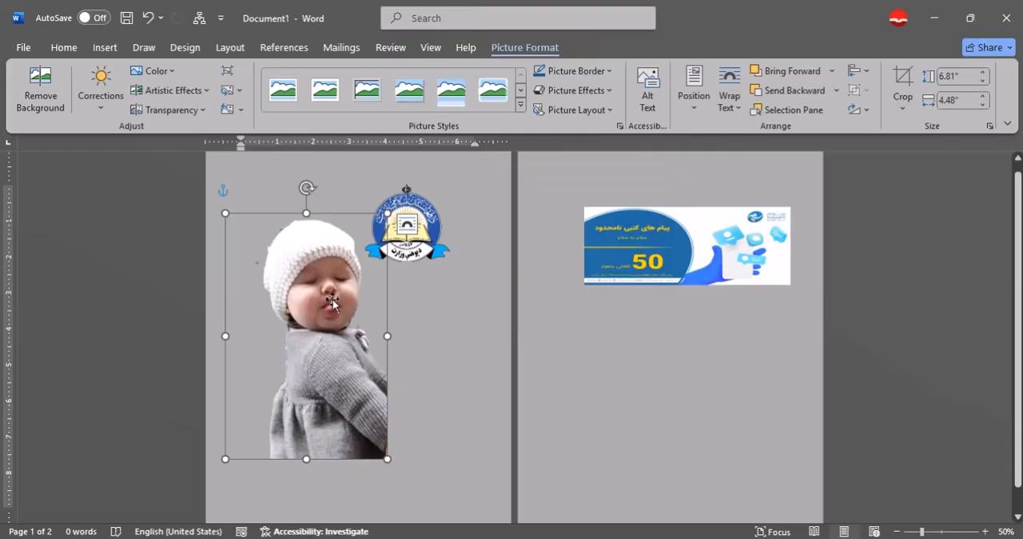
- Discard all background removal changes on the baby photo and move it back to page two
{"action": "left_click", "coordinate": [40, 86]}
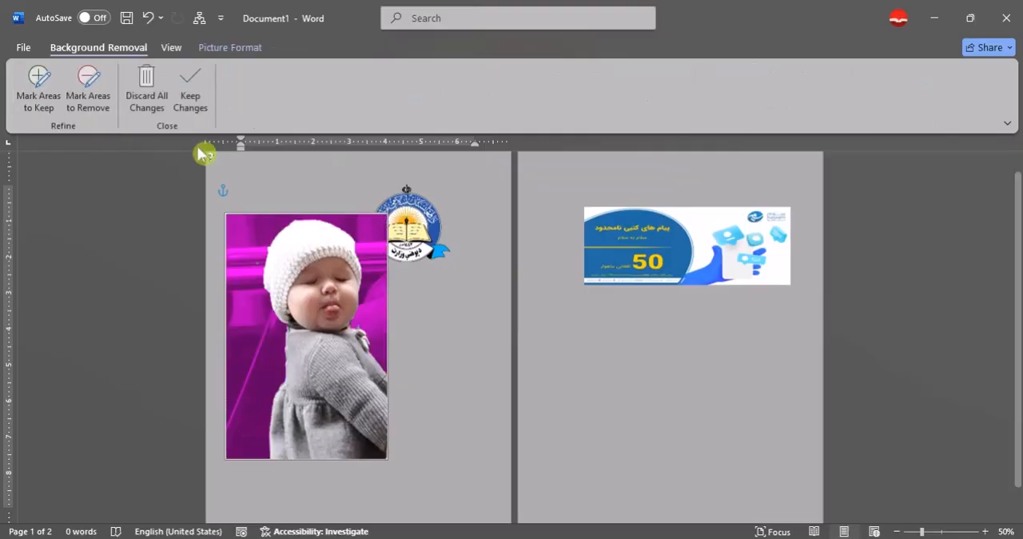
{"action": "left_click", "coordinate": [158, 101]}
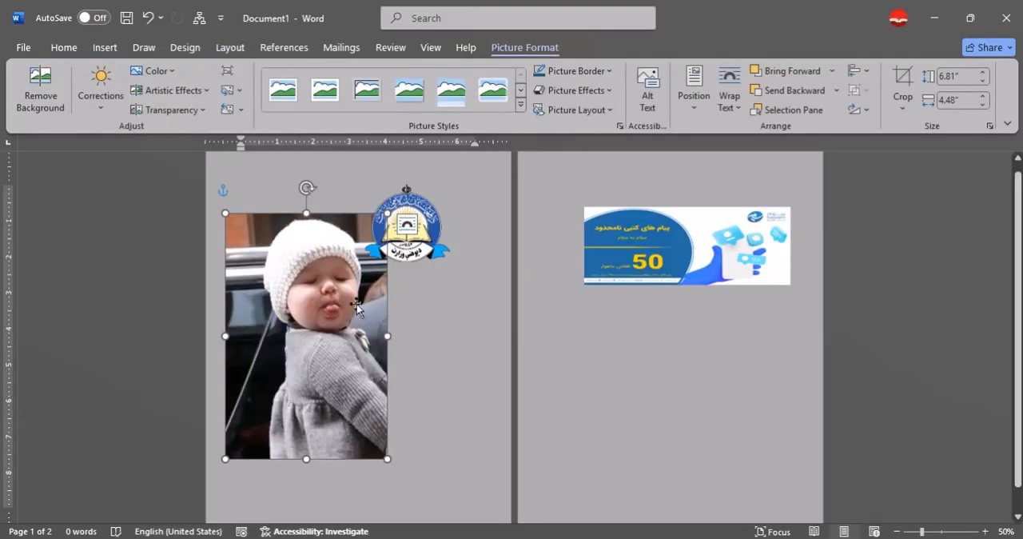
{"action": "left_click", "coordinate": [102, 108]}
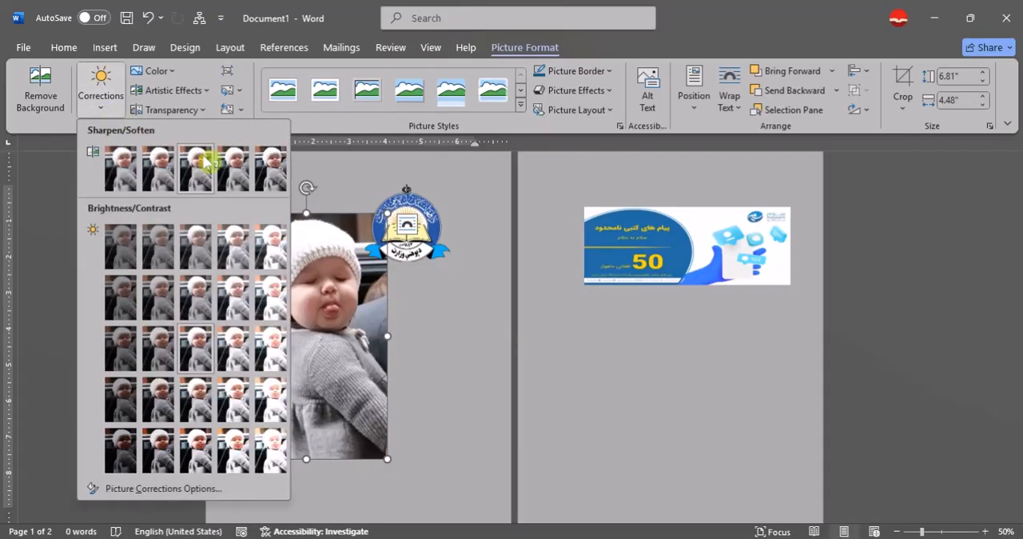
{"action": "left_click", "coordinate": [336, 354]}
{"action": "left_click_drag", "start_coordinate": [327, 355], "coordinate": [677, 386]}
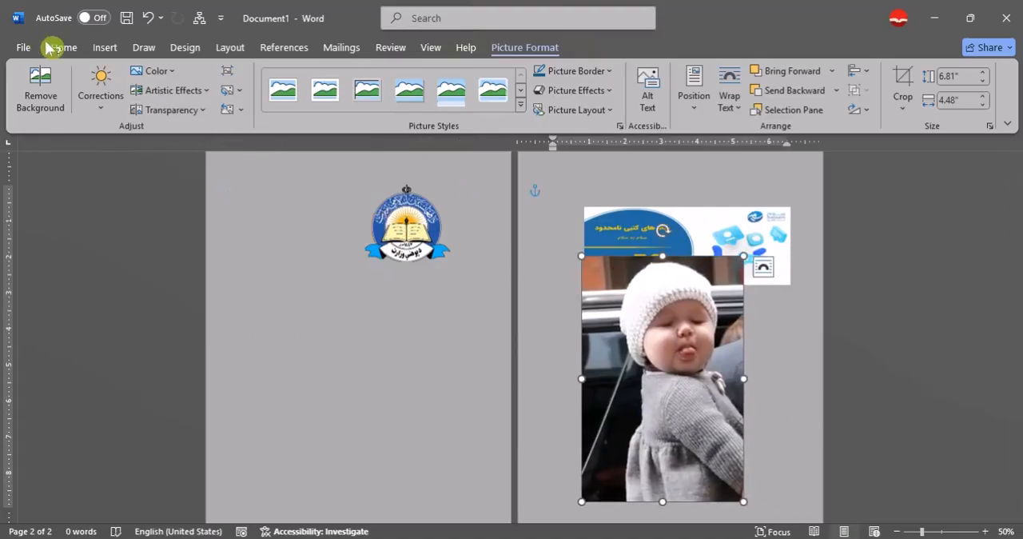
- Examine the correction presets, colour variations and artistic effects offered for the baby photo without applying any
{"action": "left_click", "coordinate": [101, 101]}
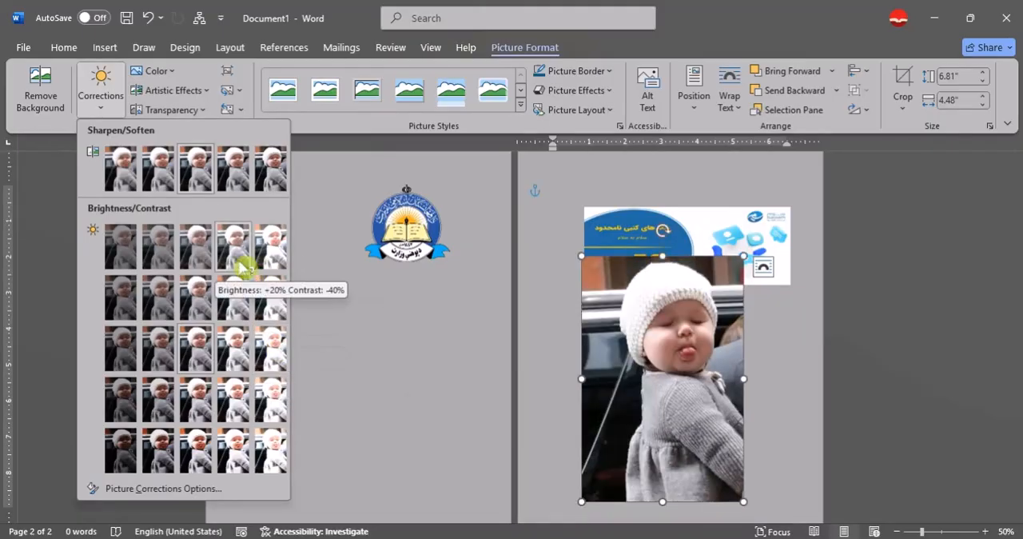
{"action": "left_click", "coordinate": [169, 76]}
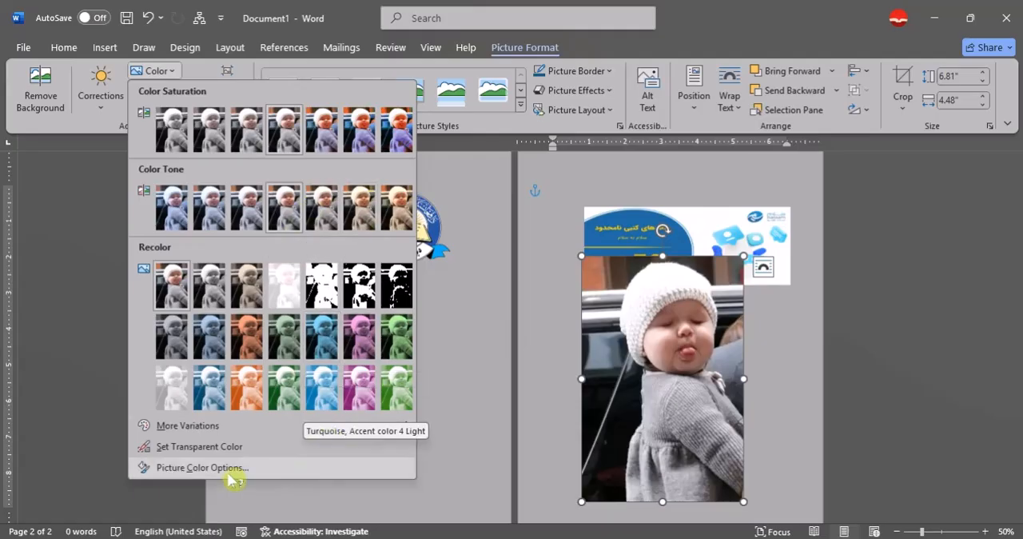
{"action": "mouse_move", "coordinate": [347, 432]}
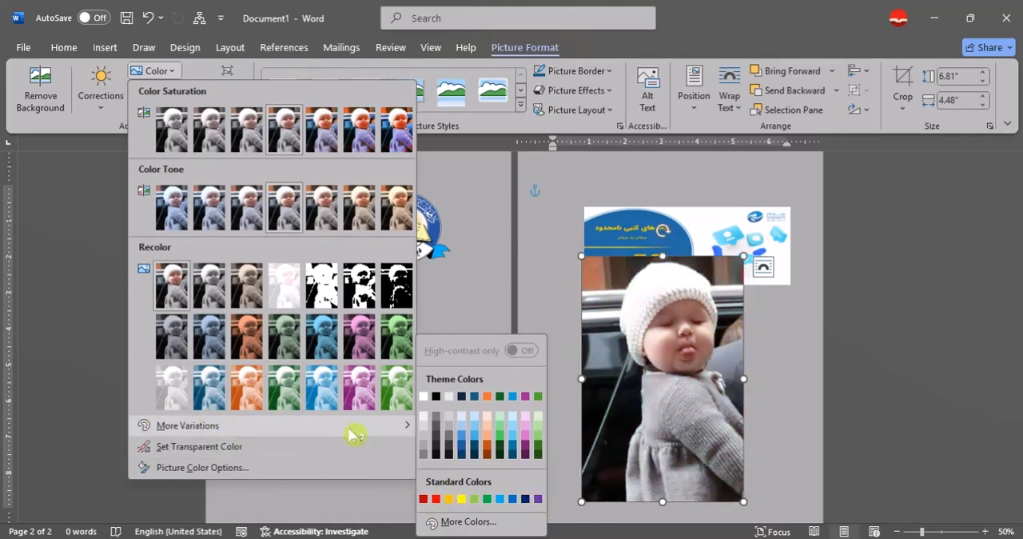
{"action": "left_click", "coordinate": [153, 71]}
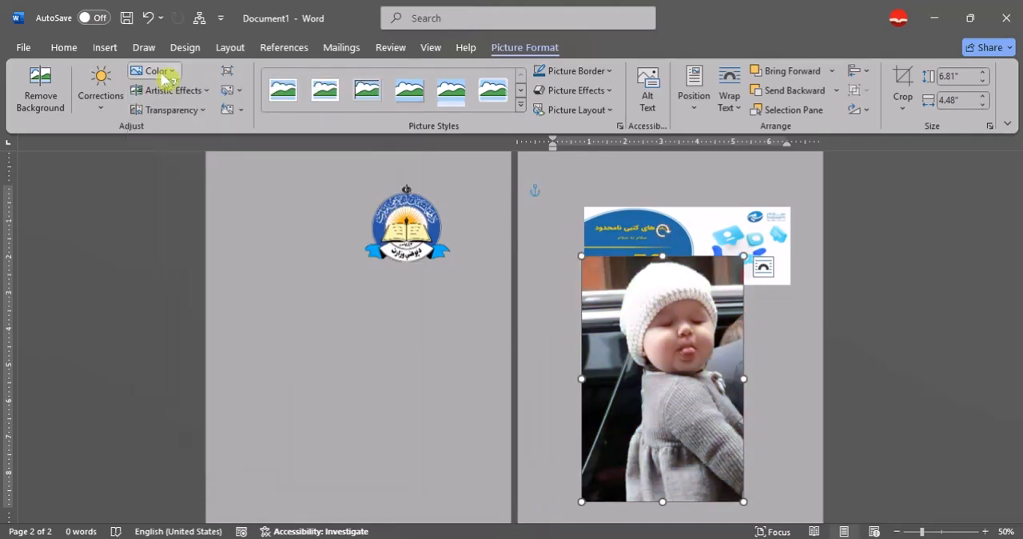
{"action": "left_click", "coordinate": [202, 94]}
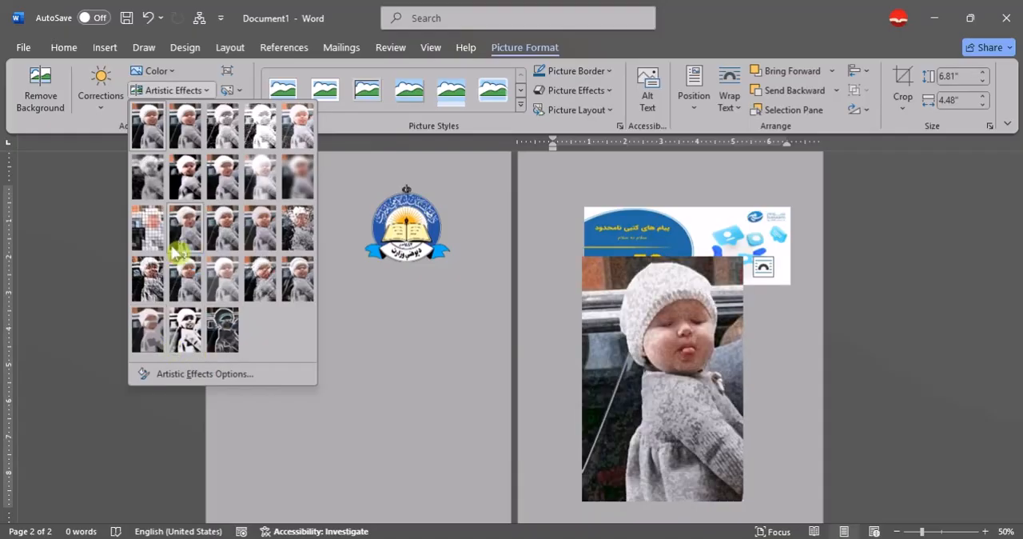
{"action": "left_click", "coordinate": [663, 248]}
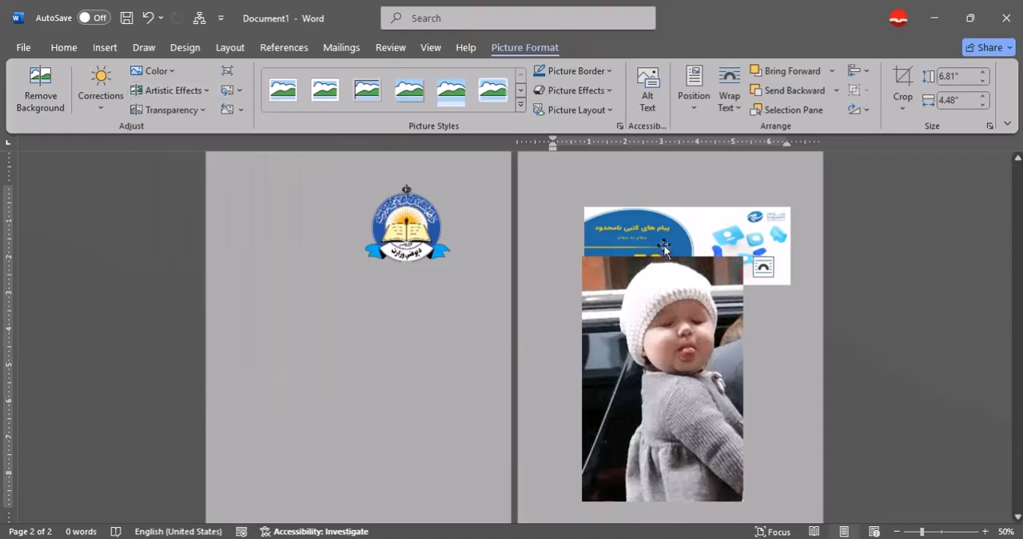
- Delete the blue-and-white banner picture on page two and move the baby photo up into its place
{"action": "left_click", "coordinate": [680, 237]}
{"action": "key", "text": "Delete"}
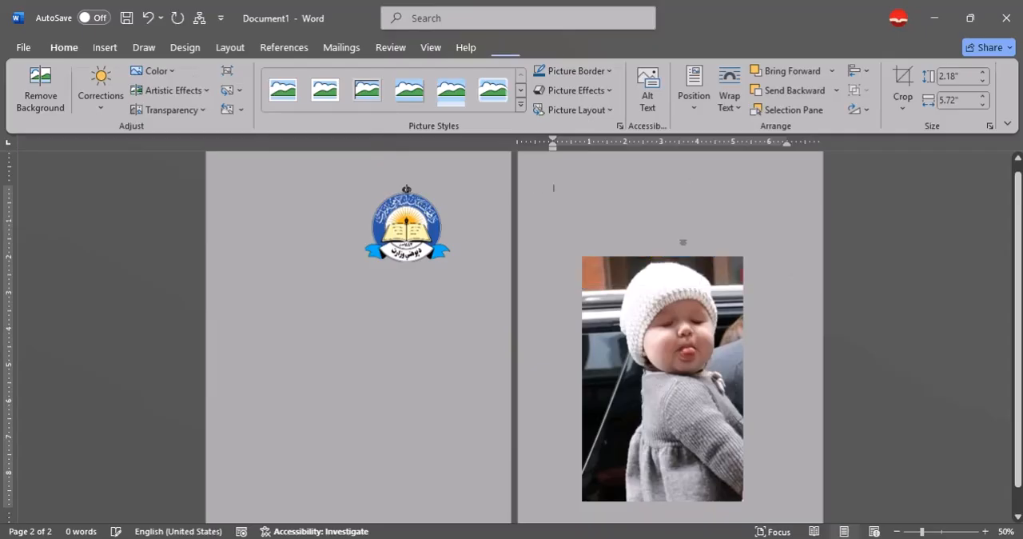
{"action": "left_click_drag", "start_coordinate": [639, 366], "coordinate": [650, 304]}
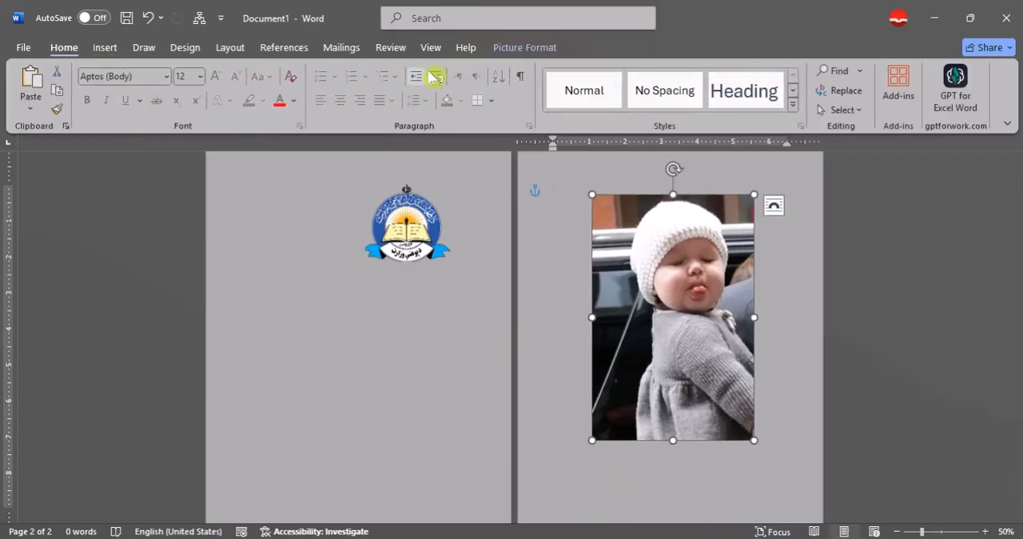
- Examine the transparency presets offered for the baby photo without applying any
{"action": "left_click", "coordinate": [537, 47]}
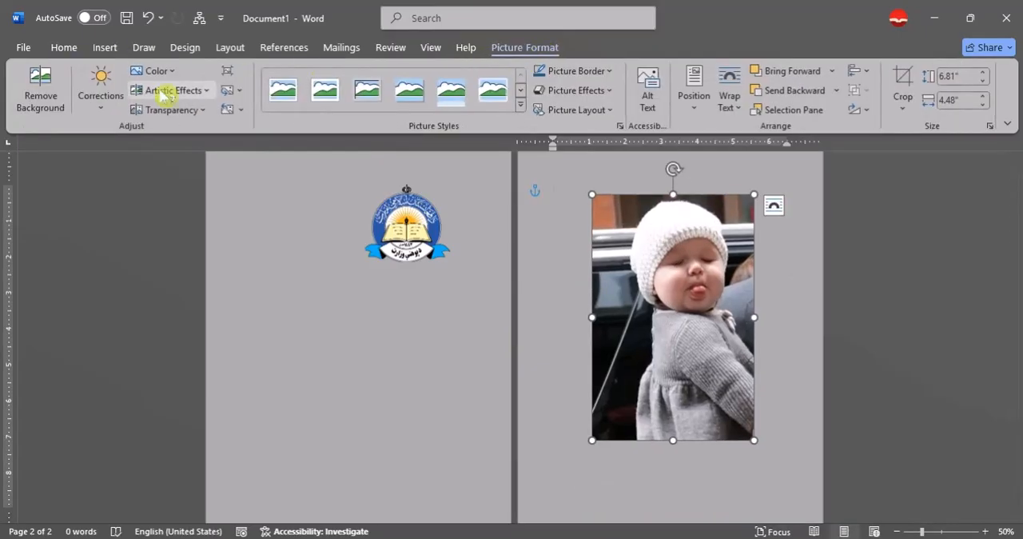
{"action": "left_click", "coordinate": [200, 110]}
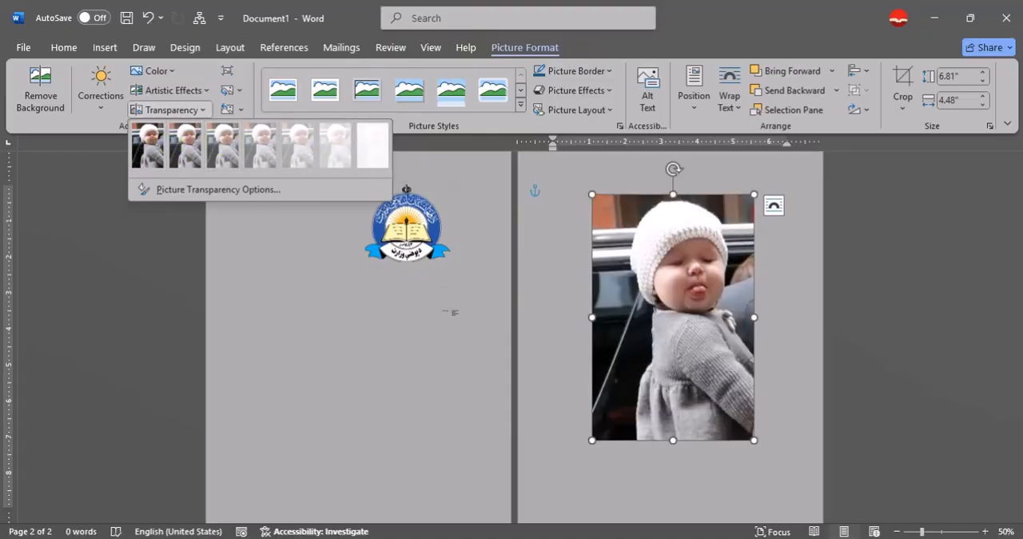
{"action": "left_click", "coordinate": [450, 311]}
- Delete the emblem on page one and generate sample paragraphs in its place with =rand()
{"action": "left_click", "coordinate": [392, 218]}
{"action": "key", "text": "Delete"}
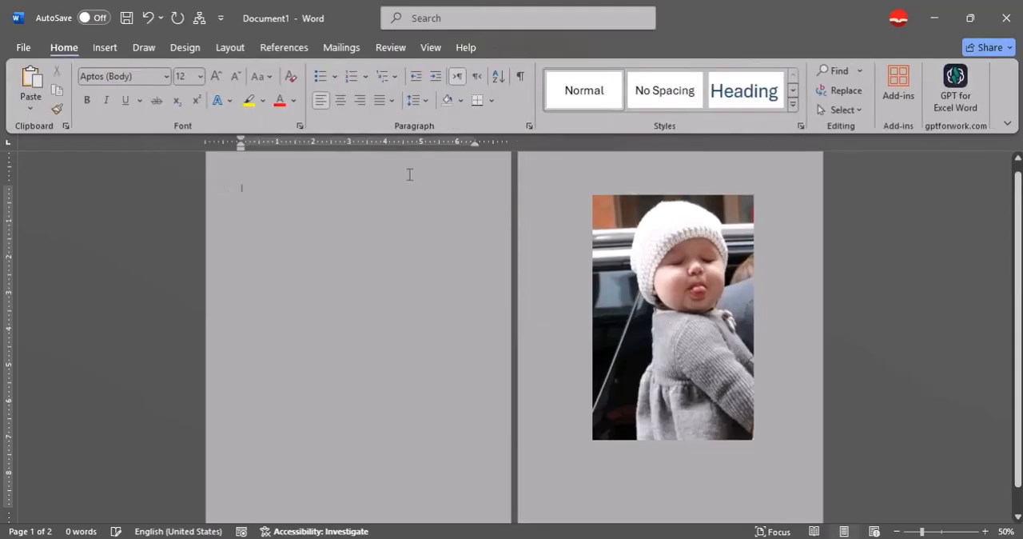
{"action": "type", "text": "=rand("}
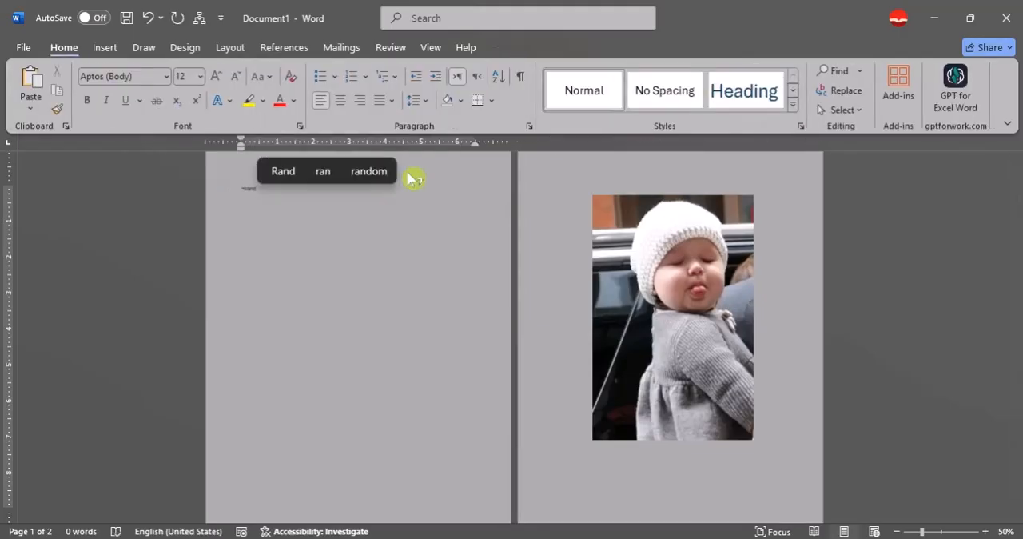
{"action": "type", "text": ")"}
{"action": "key", "text": "Return"}
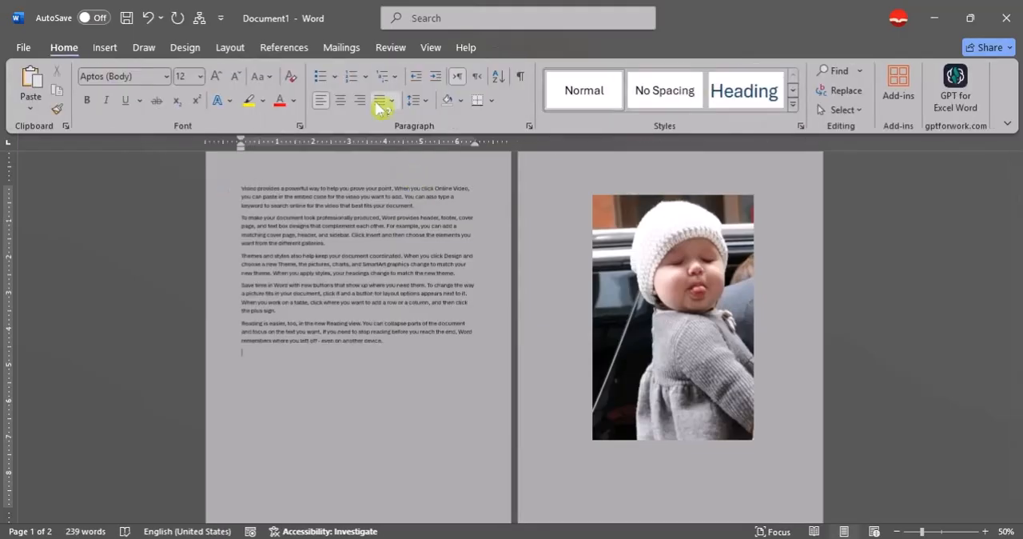
- Copy the sample text from within the second paragraph to the end and paste it several times to fill more pages
{"action": "left_click_drag", "start_coordinate": [454, 381], "coordinate": [265, 230]}
{"action": "key", "text": "ctrl+c"}
{"action": "key", "text": "ctrl+v"}
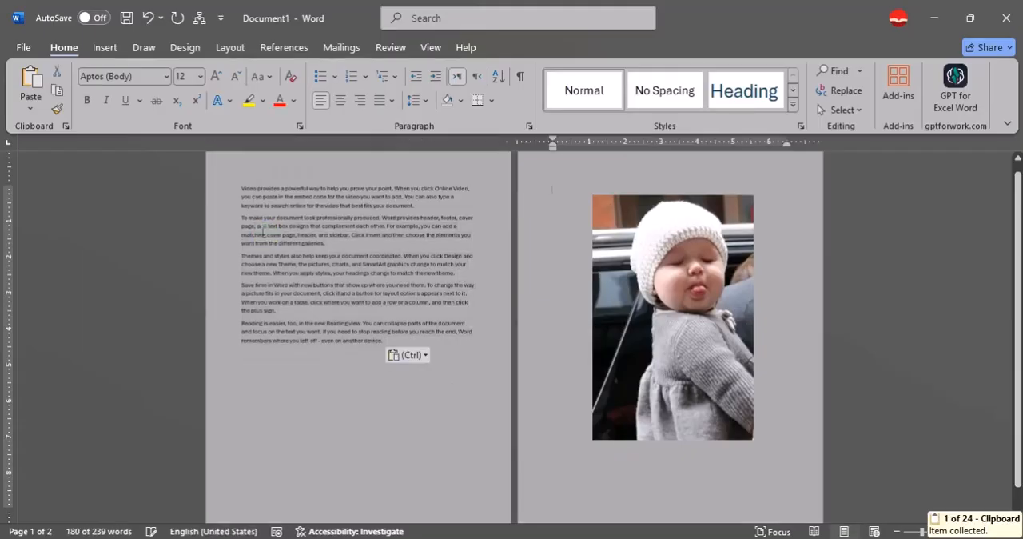
{"action": "key", "text": "ctrl+v"}
{"action": "key", "text": "ctrl+v"}
{"action": "key", "text": "ctrl+v"}
{"action": "key", "text": "ctrl+v"}
{"action": "key", "text": "ctrl+v"}
{"action": "key", "text": "ctrl+v"}
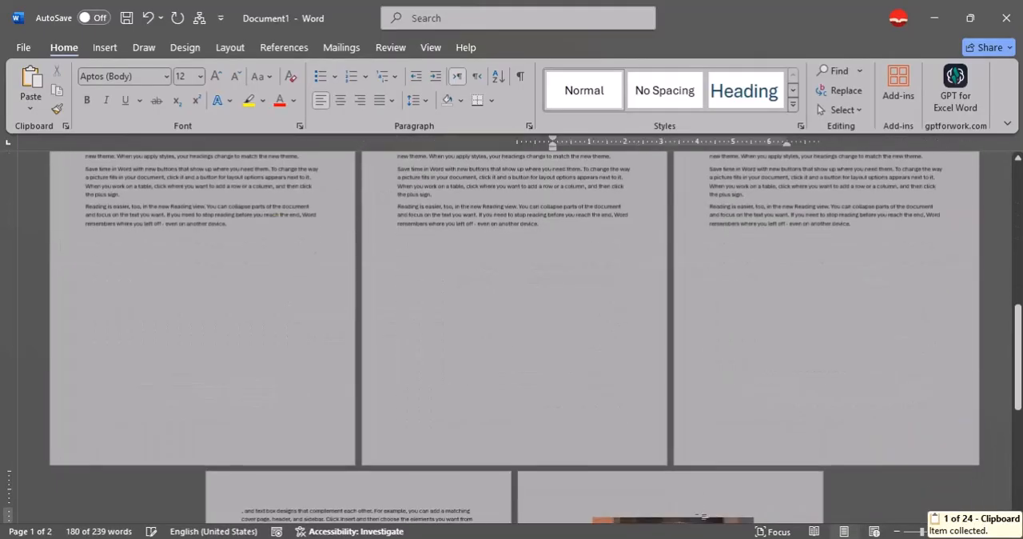
- Move the baby photo onto page five, shrink it to about 4.19" by 2.75" and place it in the middle of the text
{"action": "left_click_drag", "start_coordinate": [696, 514], "coordinate": [550, 314]}
{"action": "scroll", "coordinate": [549, 313], "scroll_direction": "up", "scroll_amount": 3}
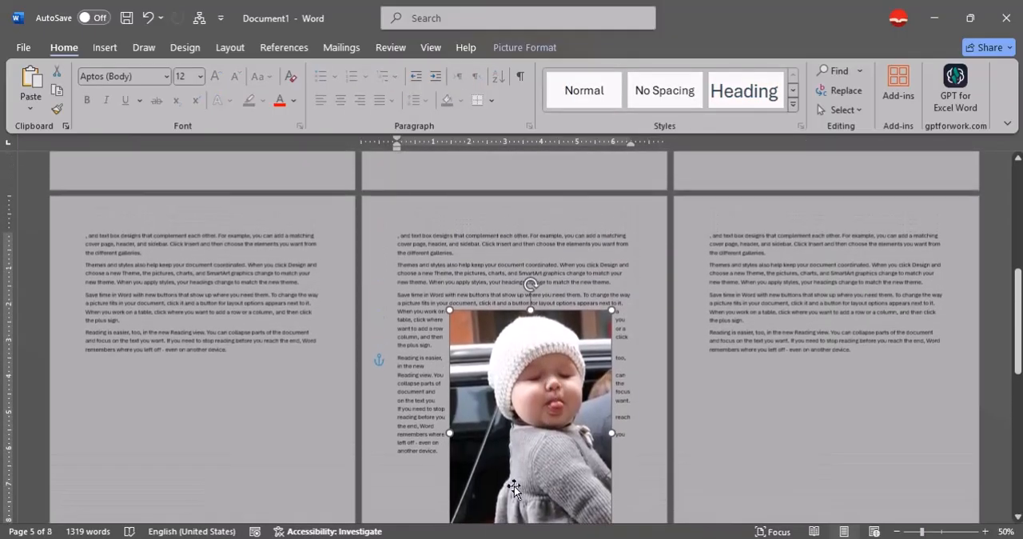
{"action": "left_click_drag", "start_coordinate": [616, 315], "coordinate": [553, 422]}
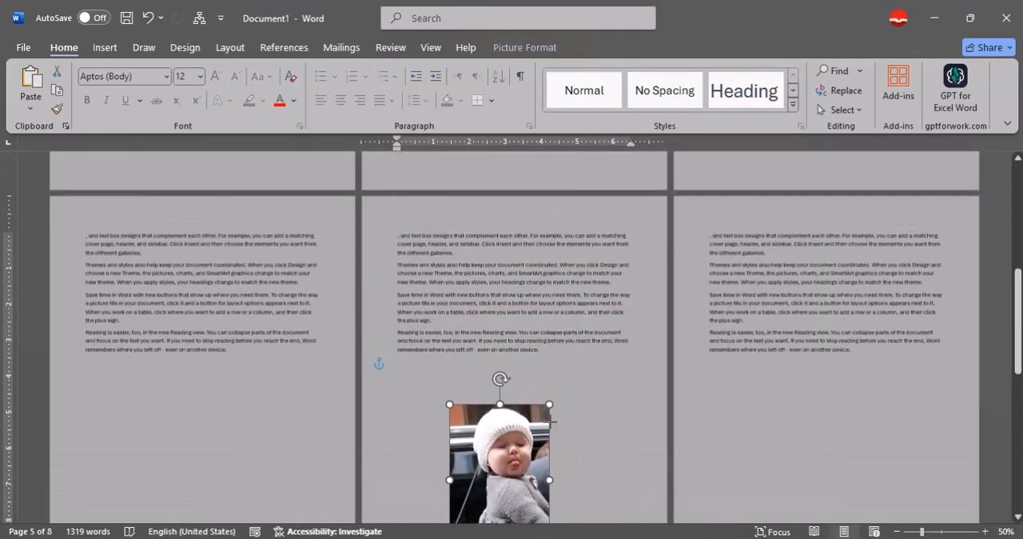
{"action": "left_click_drag", "start_coordinate": [522, 454], "coordinate": [544, 308]}
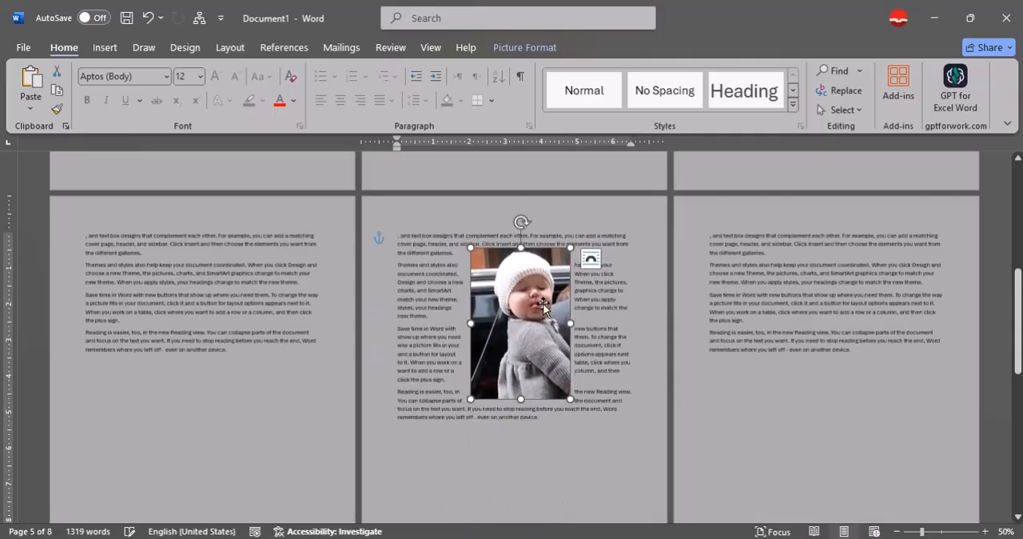
- Set the page colour to No Color and move the baby photo up to the first line of text on page five
{"action": "left_click", "coordinate": [179, 49]}
{"action": "left_click", "coordinate": [912, 89]}
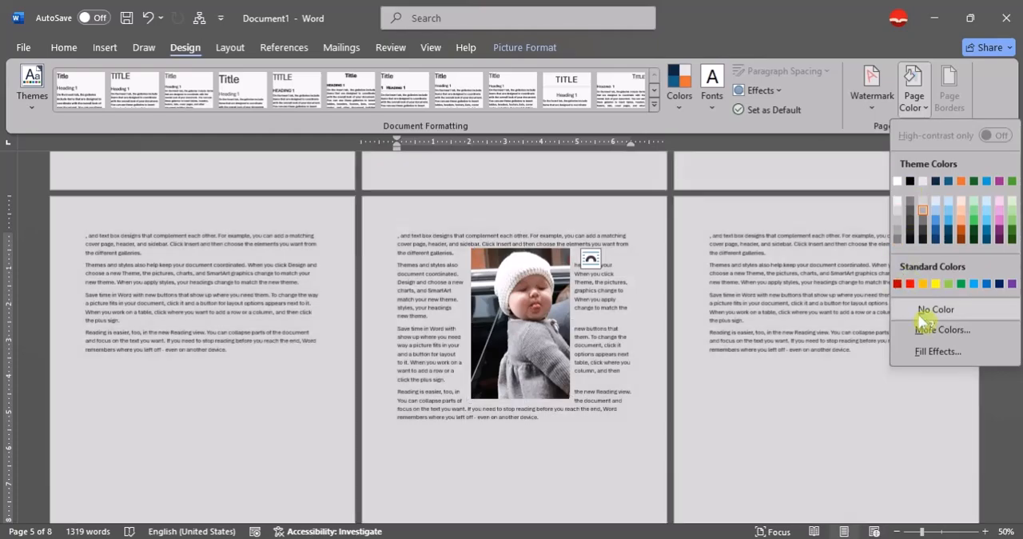
{"action": "left_click", "coordinate": [923, 320]}
{"action": "left_click_drag", "start_coordinate": [509, 356], "coordinate": [508, 324]}
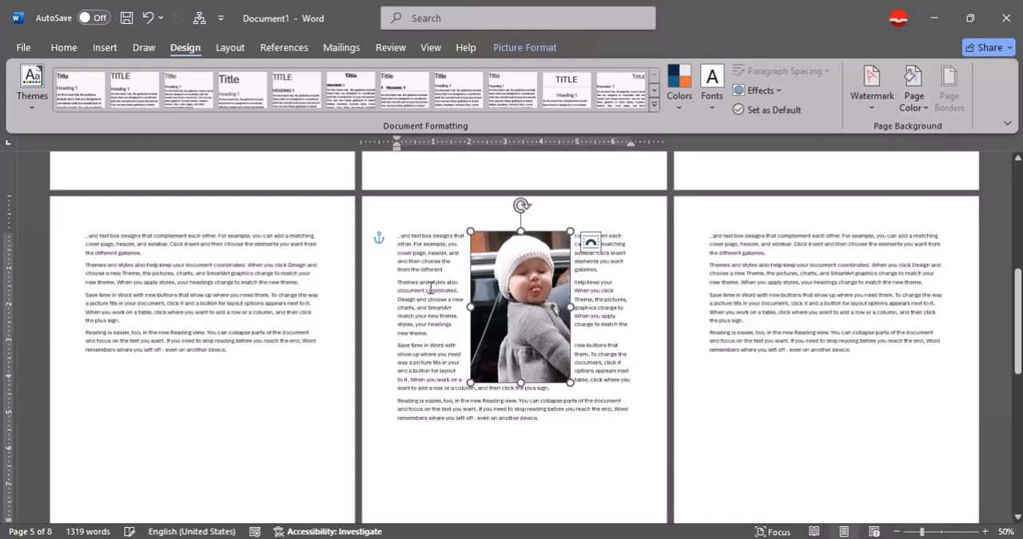
- Apply the fifth transparency preset to the baby photo so it looks strongly faded
{"action": "left_click", "coordinate": [540, 49]}
{"action": "left_click", "coordinate": [188, 110]}
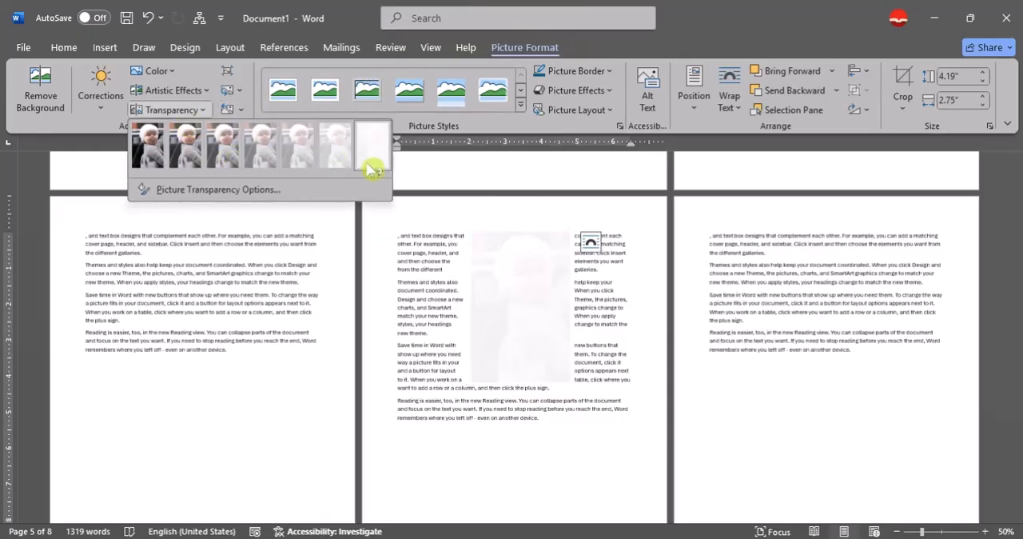
{"action": "left_click", "coordinate": [299, 149]}
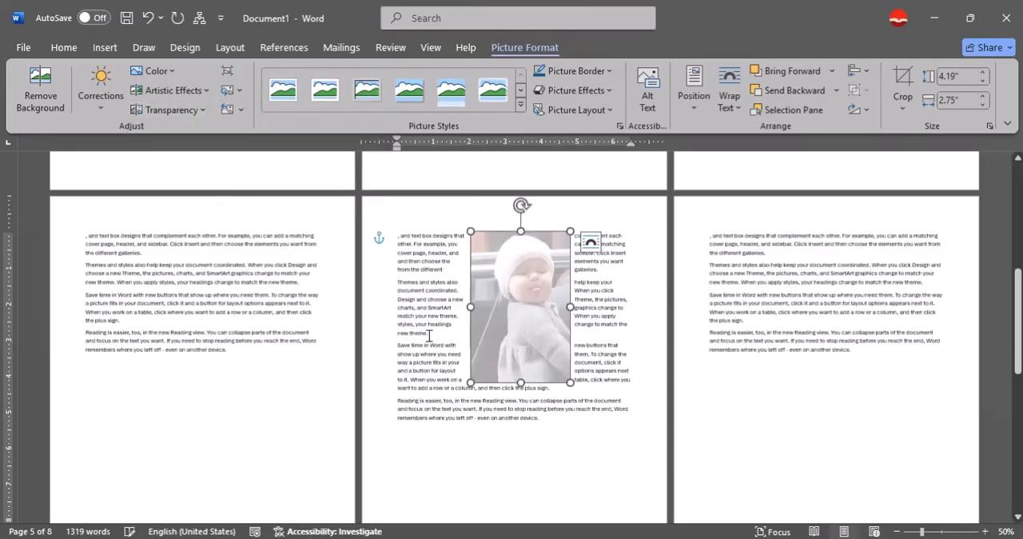
{"action": "left_click", "coordinate": [508, 417]}
- Compress only the baby photo at E-mail (96 ppi) resolution, with its cropped areas deleted
{"action": "left_click", "coordinate": [526, 382]}
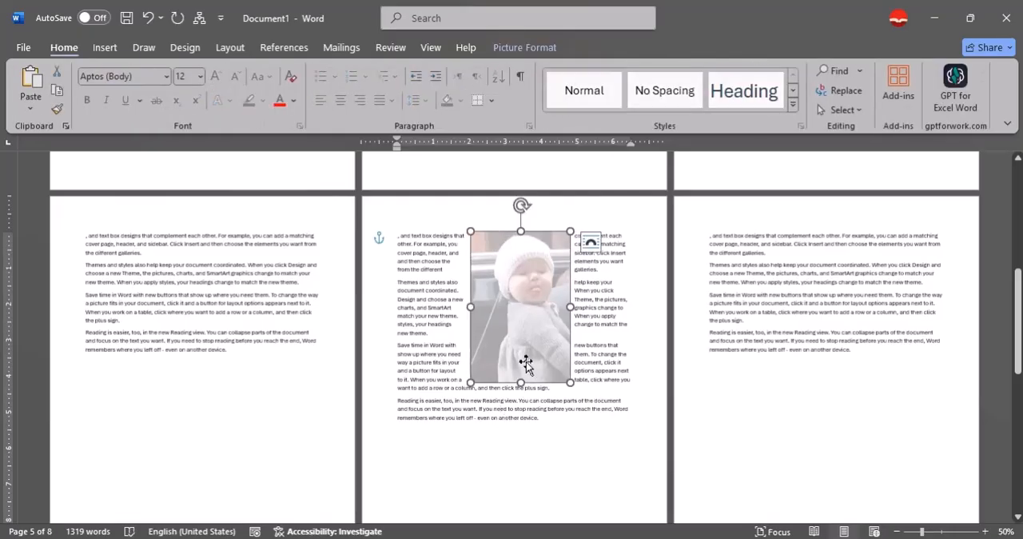
{"action": "left_click", "coordinate": [550, 48]}
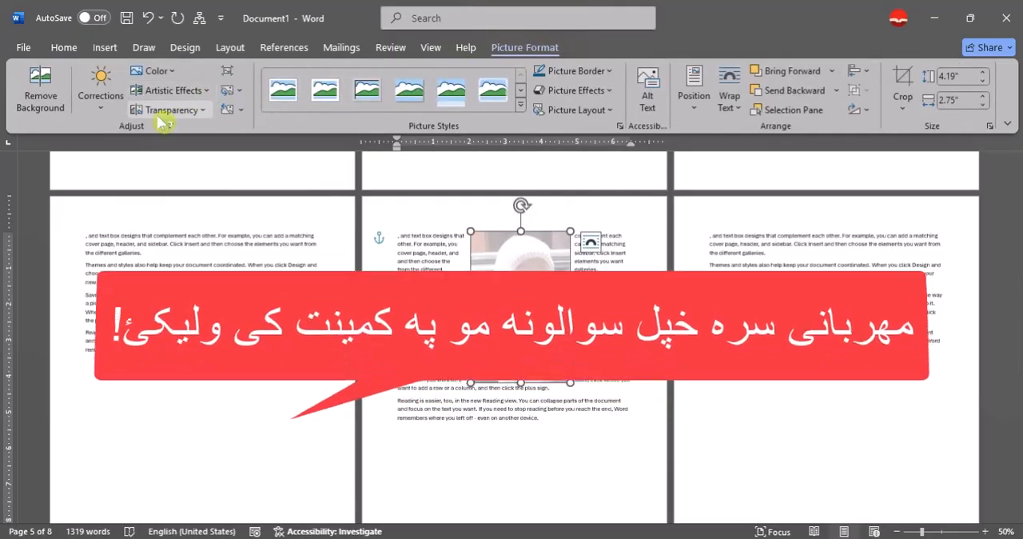
{"action": "left_click", "coordinate": [229, 71]}
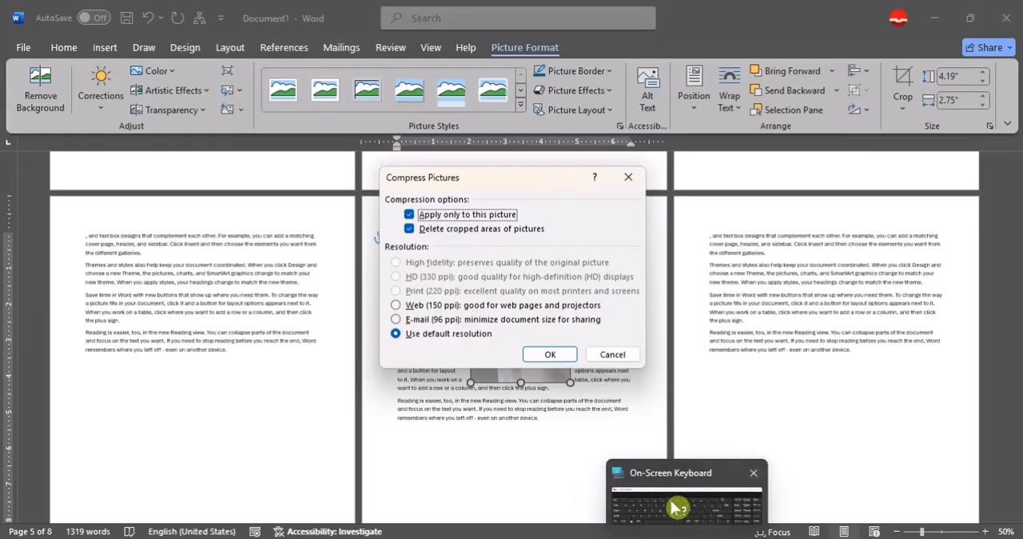
{"action": "left_click", "coordinate": [432, 320]}
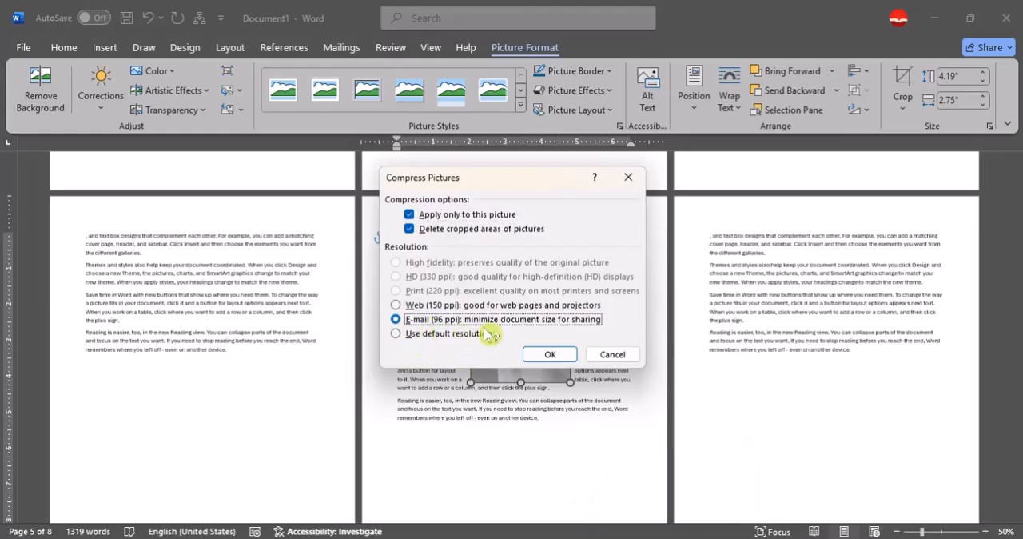
{"action": "left_click", "coordinate": [545, 355]}
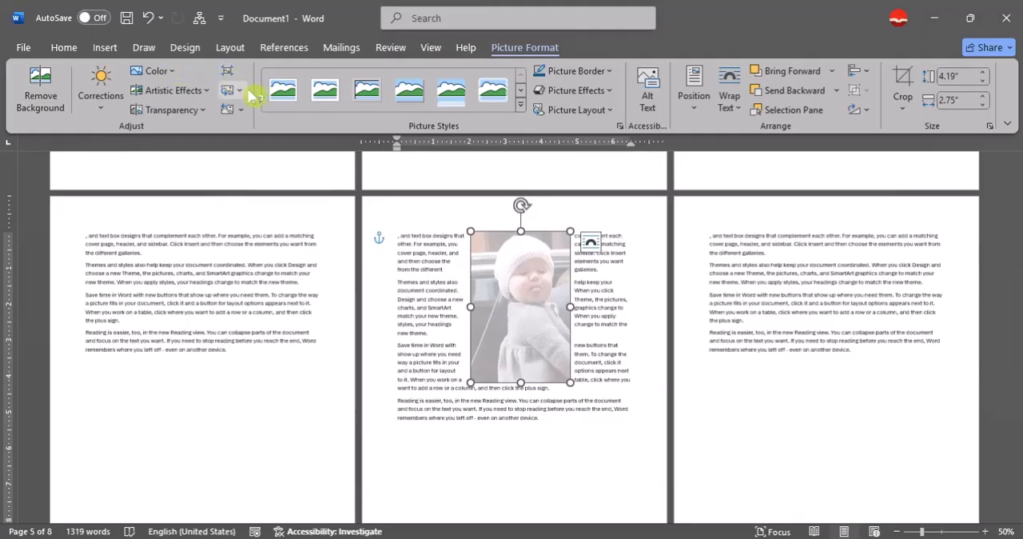
- Shrink the baby photo to about 1.17" by 0.77" and move it to the right end of the first lines on page five
{"action": "scroll", "coordinate": [542, 338], "scroll_direction": "up", "scroll_amount": 3}
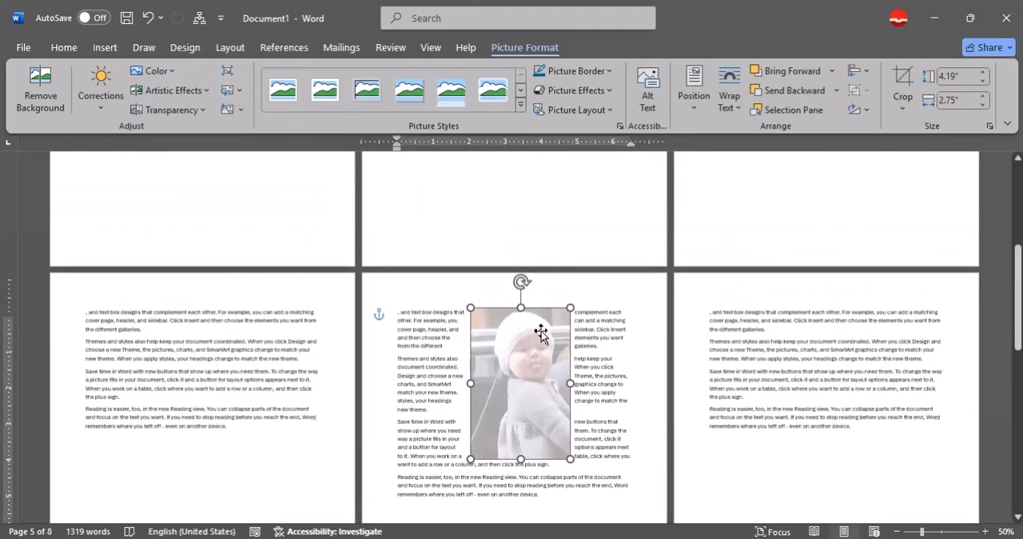
{"action": "left_click_drag", "start_coordinate": [573, 320], "coordinate": [500, 424]}
{"action": "left_click_drag", "start_coordinate": [497, 457], "coordinate": [604, 352]}
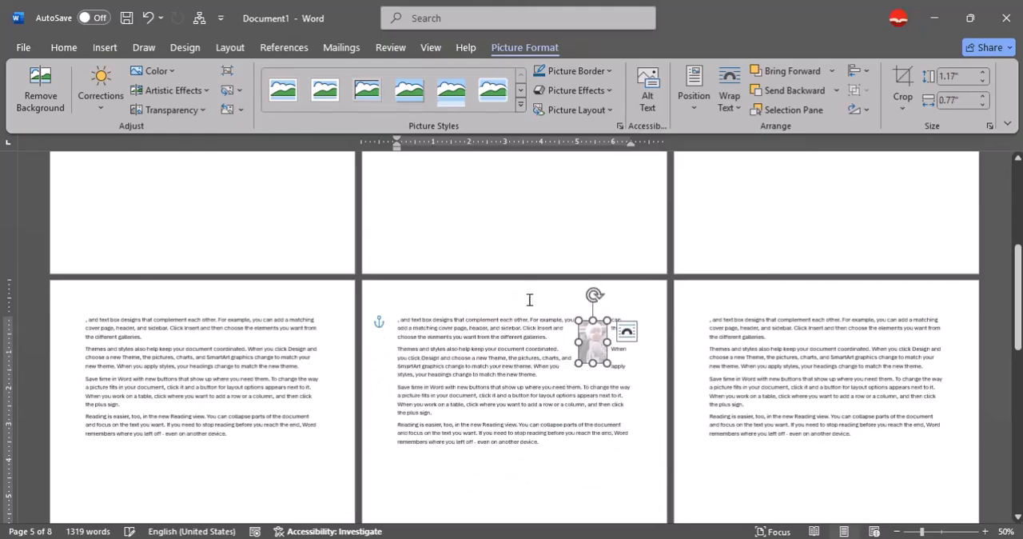
- Give the small baby photo a thick picture border in standard red
{"action": "left_click", "coordinate": [583, 71]}
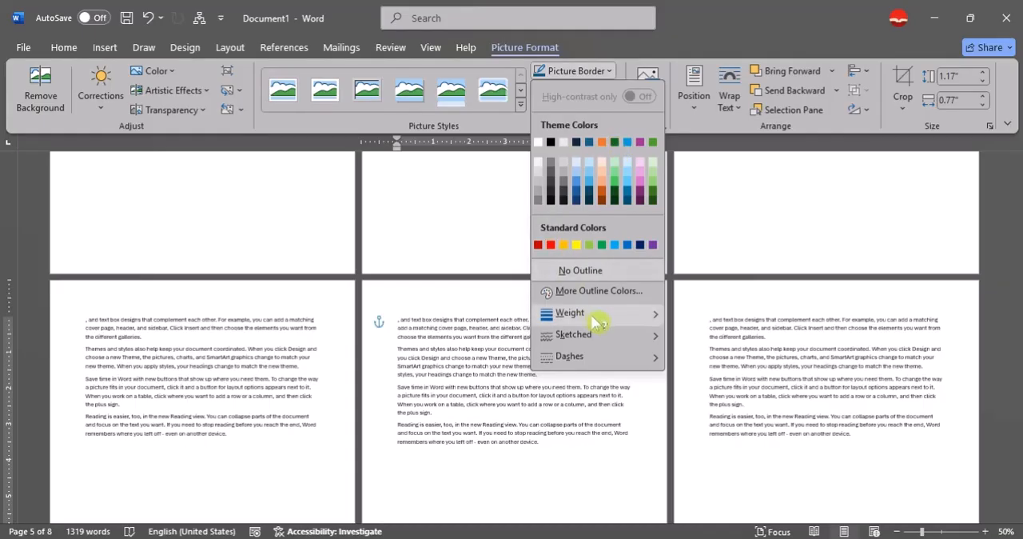
{"action": "mouse_move", "coordinate": [590, 313]}
{"action": "left_click", "coordinate": [748, 473]}
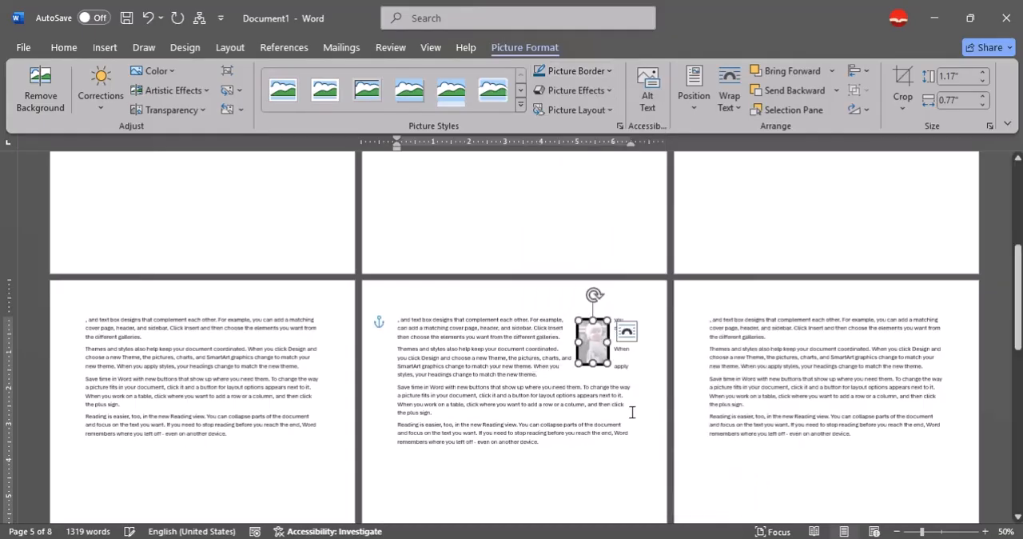
{"action": "left_click", "coordinate": [590, 71]}
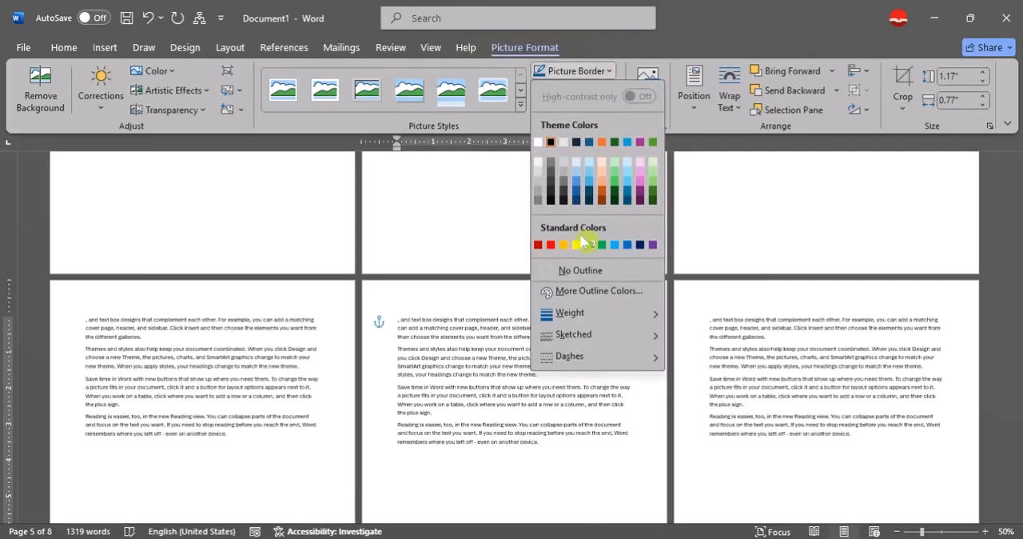
{"action": "left_click", "coordinate": [552, 245]}
{"action": "left_click", "coordinate": [520, 360]}
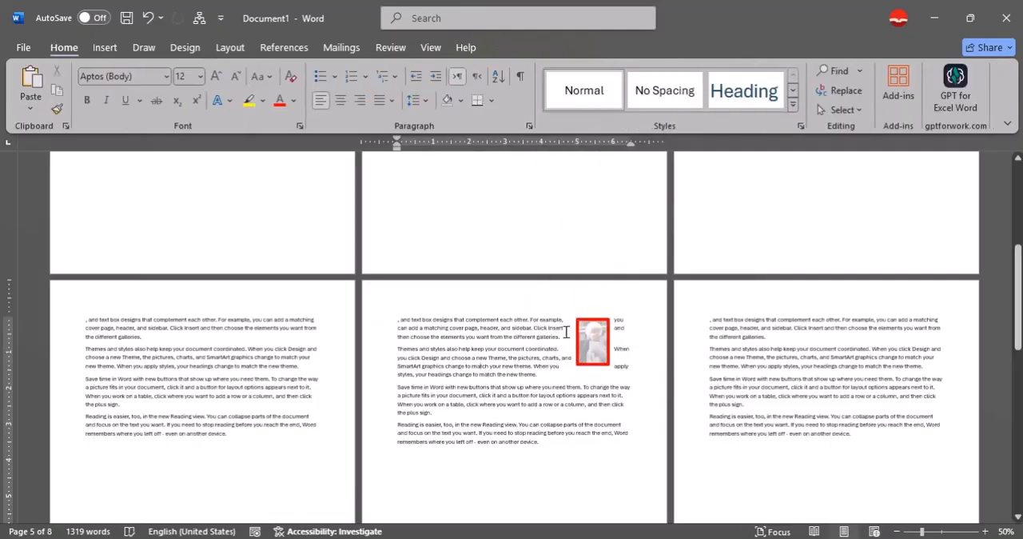
- Replace the red-bordered baby photo with a picture of schoolchildren from the "Pictuers for my teaching" folder on this device
{"action": "left_click", "coordinate": [610, 341]}
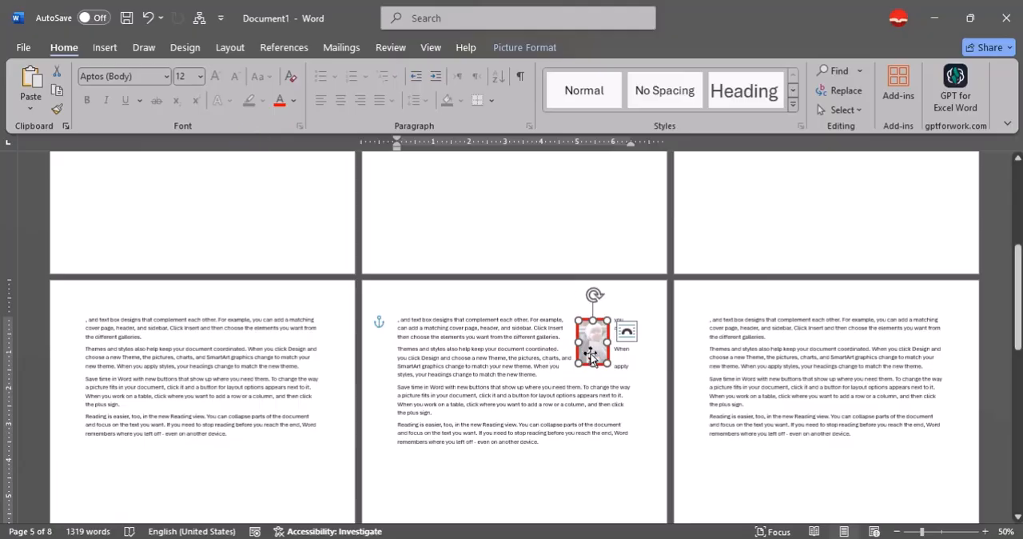
{"action": "left_click", "coordinate": [520, 48]}
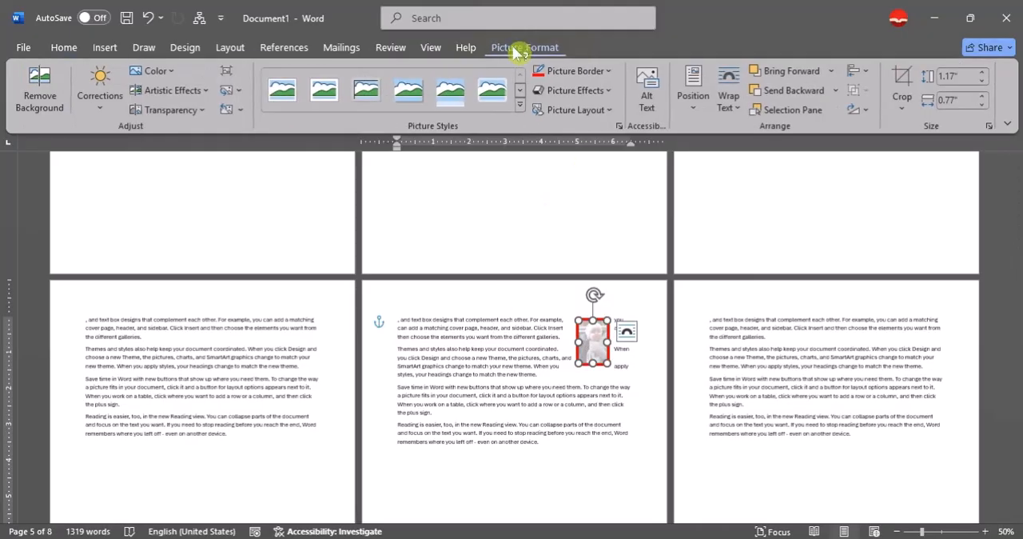
{"action": "left_click", "coordinate": [236, 90]}
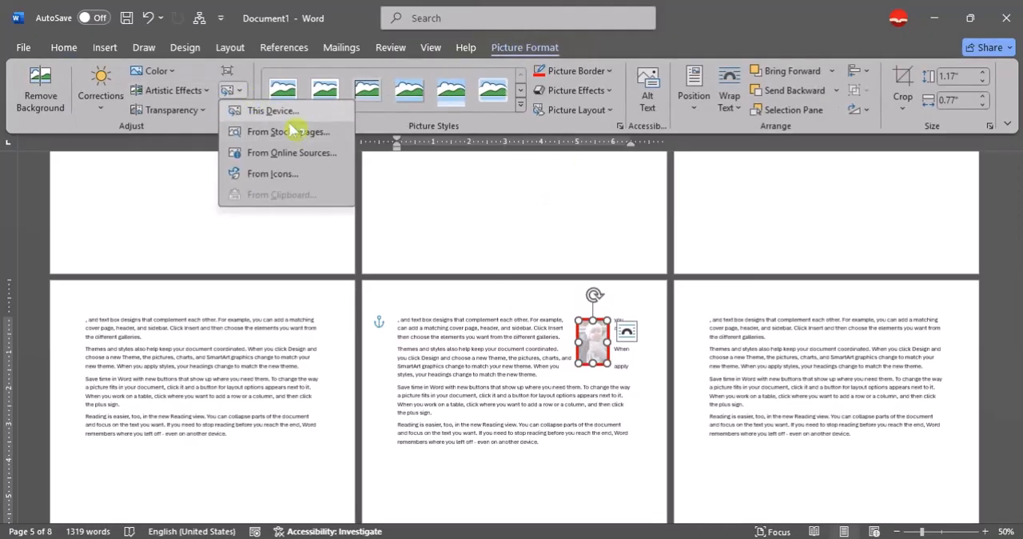
{"action": "left_click", "coordinate": [272, 112]}
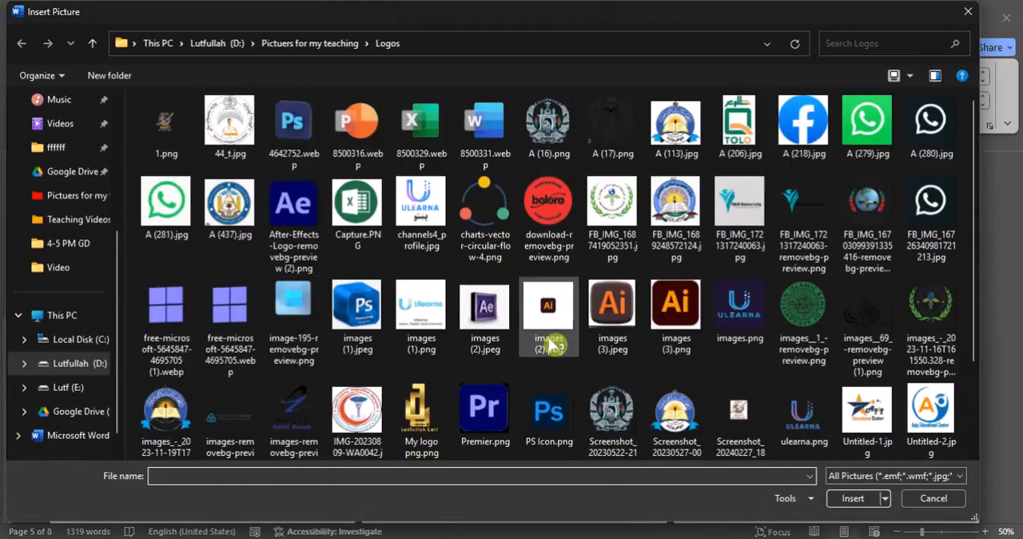
{"action": "scroll", "coordinate": [550, 344], "scroll_direction": "down", "scroll_amount": 2}
{"action": "scroll", "coordinate": [570, 358], "scroll_direction": "up", "scroll_amount": 2}
{"action": "double_click", "coordinate": [421, 236]}
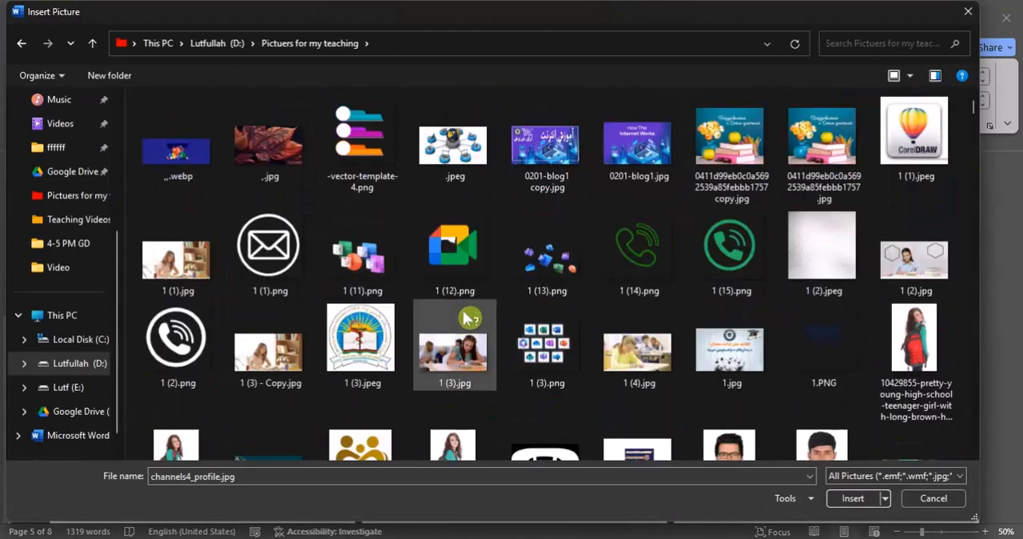
{"action": "scroll", "coordinate": [550, 350], "scroll_direction": "down", "scroll_amount": 3}
{"action": "scroll", "coordinate": [504, 344], "scroll_direction": "down", "scroll_amount": 5}
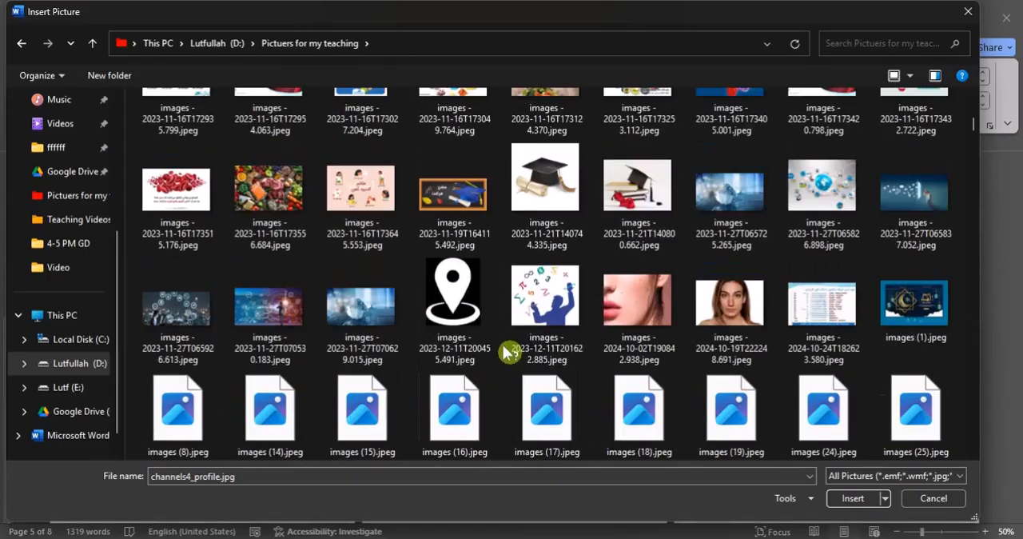
{"action": "scroll", "coordinate": [503, 344], "scroll_direction": "down", "scroll_amount": 4}
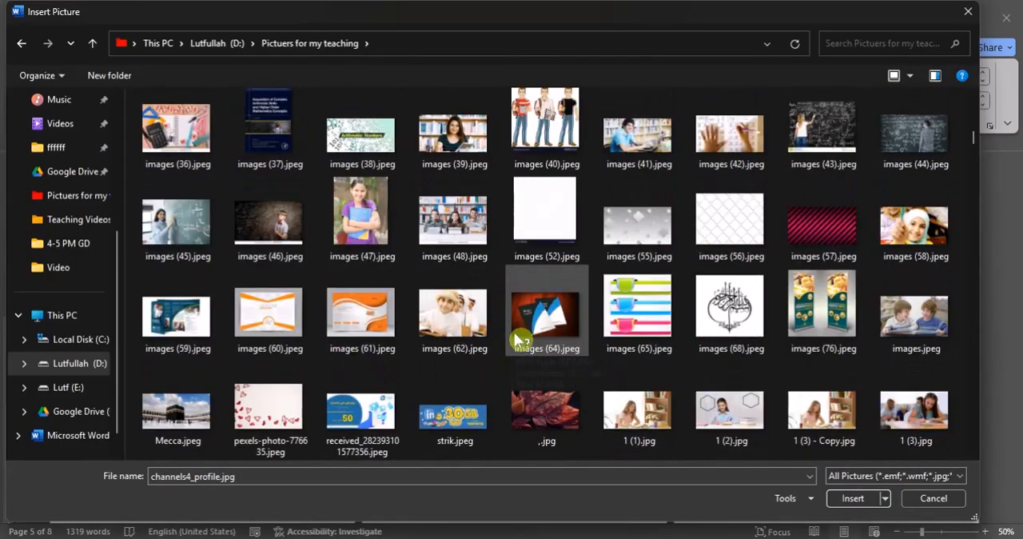
{"action": "left_click", "coordinate": [454, 329]}
{"action": "left_click", "coordinate": [852, 498]}
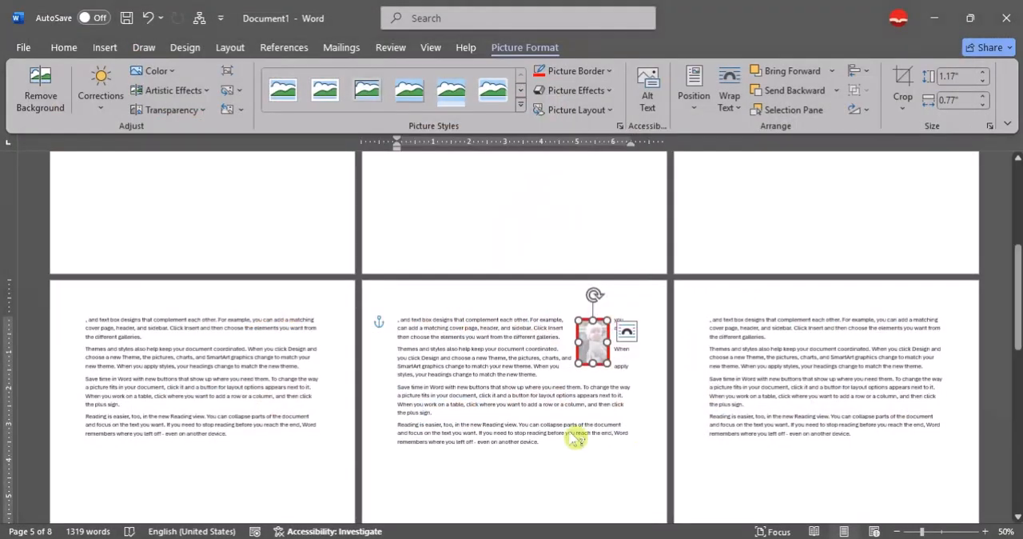
- Enlarge the red-bordered schoolchildren picture on page five to about 1.28" high by 1.26" wide
{"action": "left_click", "coordinate": [581, 395]}
{"action": "scroll", "coordinate": [581, 395], "scroll_direction": "up", "scroll_amount": 7, "text": "ctrl"}
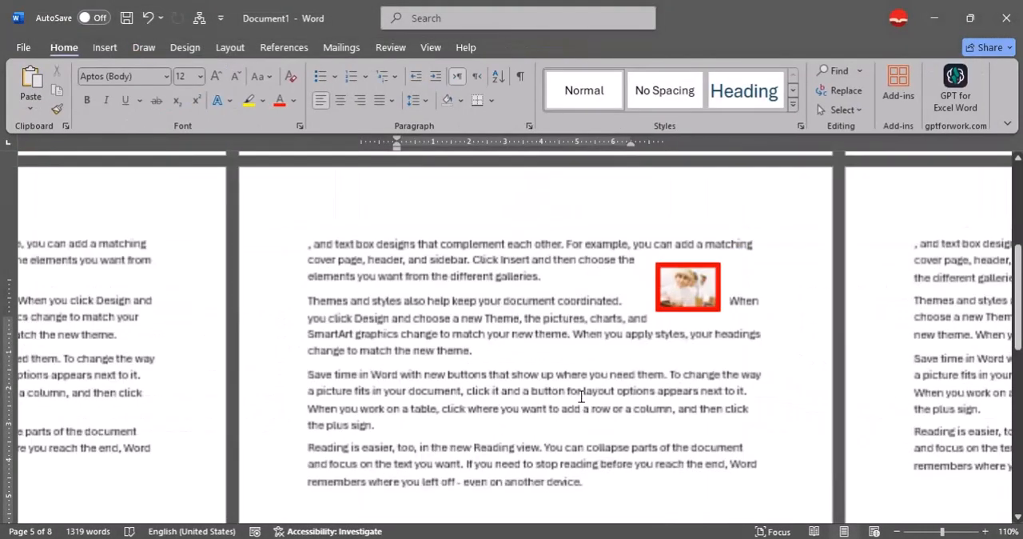
{"action": "left_click", "coordinate": [707, 289]}
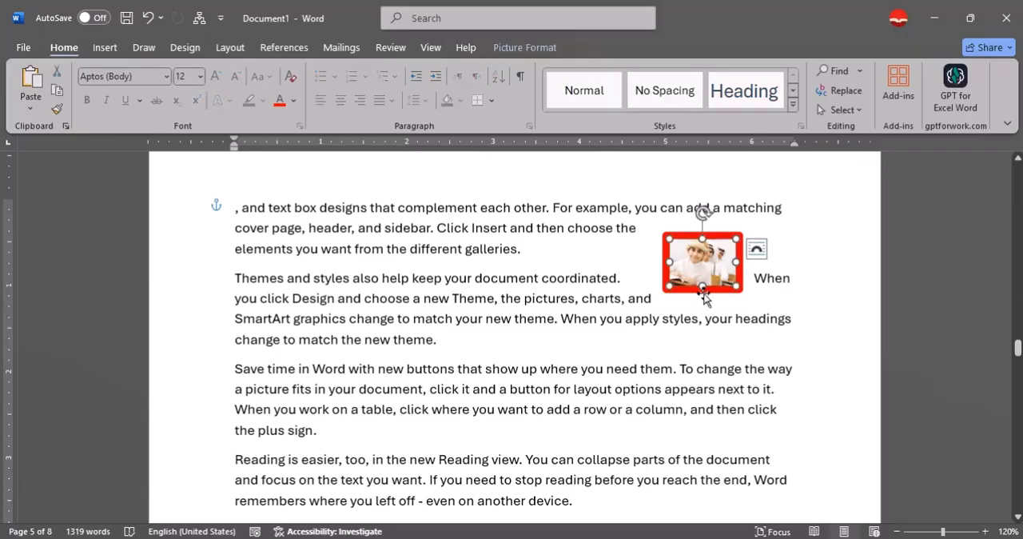
{"action": "left_click", "coordinate": [499, 50]}
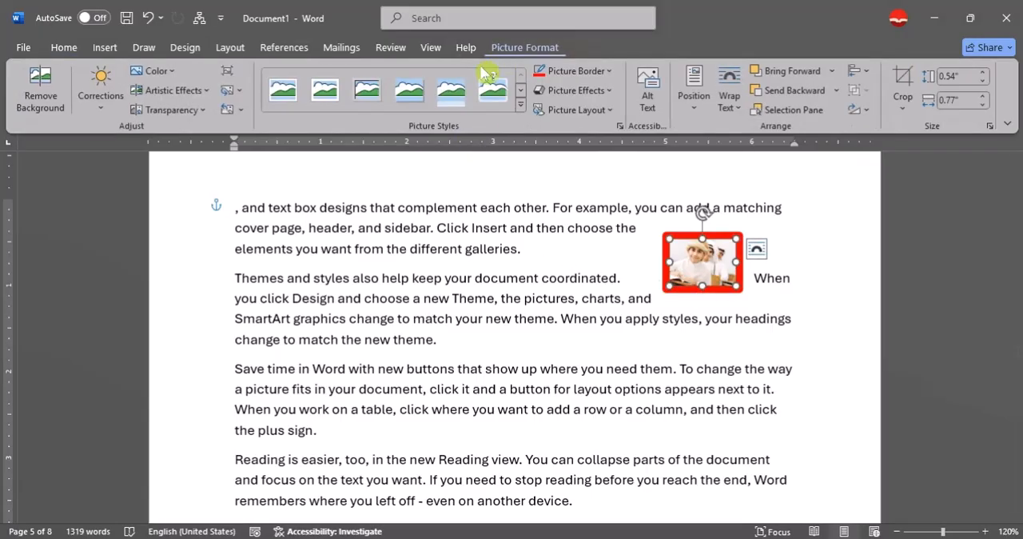
{"action": "left_click", "coordinate": [241, 111]}
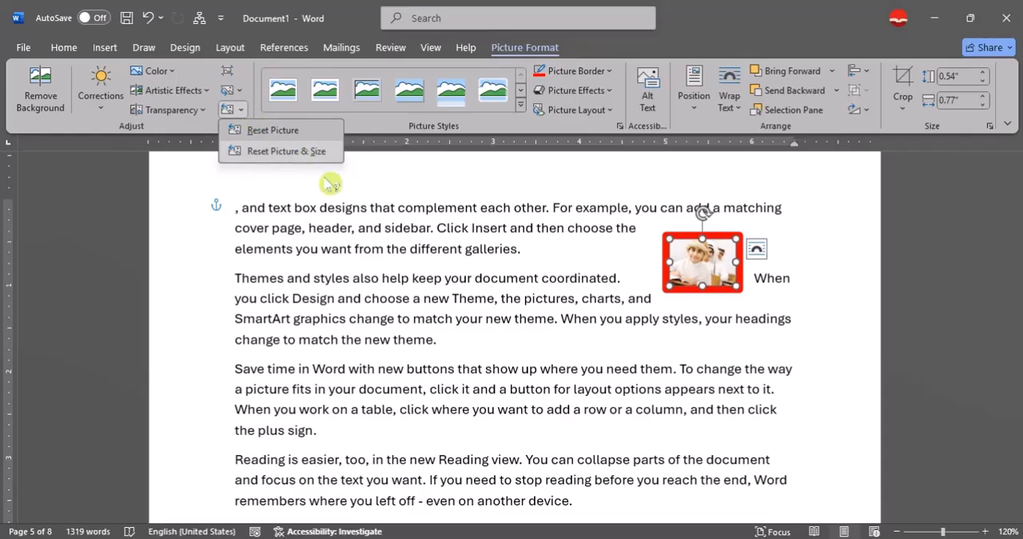
{"action": "left_click", "coordinate": [256, 151]}
{"action": "left_click_drag", "start_coordinate": [747, 269], "coordinate": [785, 286]}
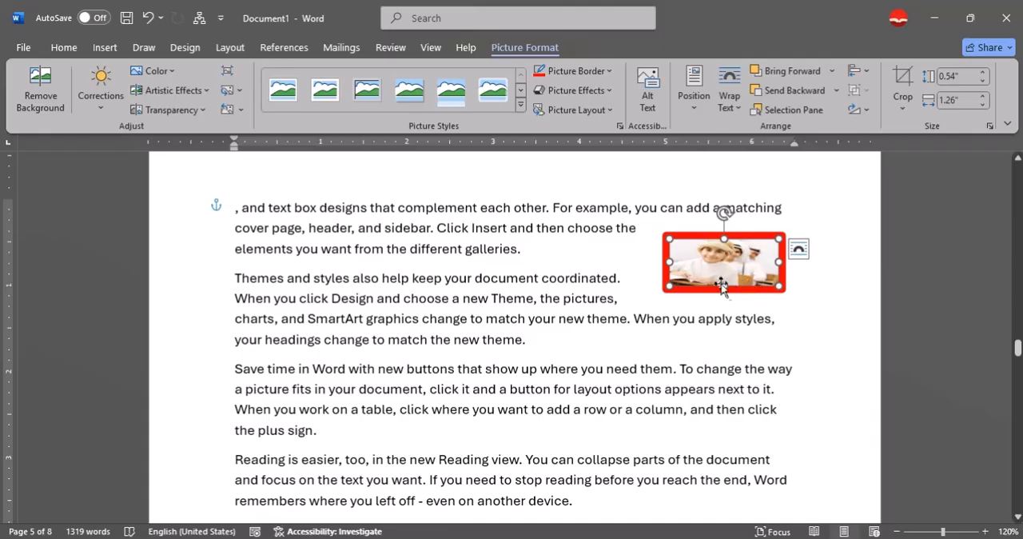
{"action": "left_click_drag", "start_coordinate": [730, 299], "coordinate": [738, 363]}
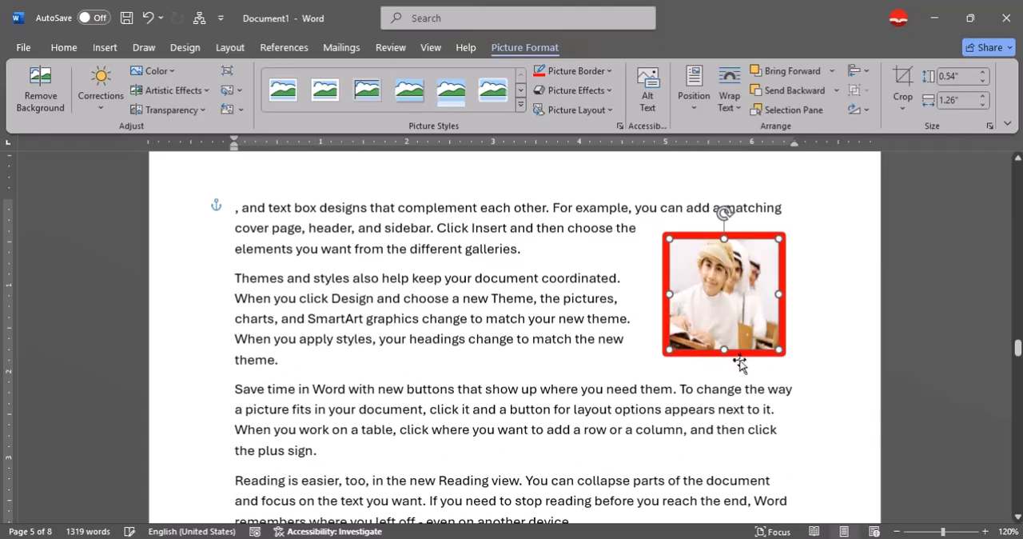
- Reset the schoolchildren picture's formatting and size, and move it above the text at the start of page five
{"action": "left_click", "coordinate": [242, 111]}
{"action": "left_click", "coordinate": [287, 150]}
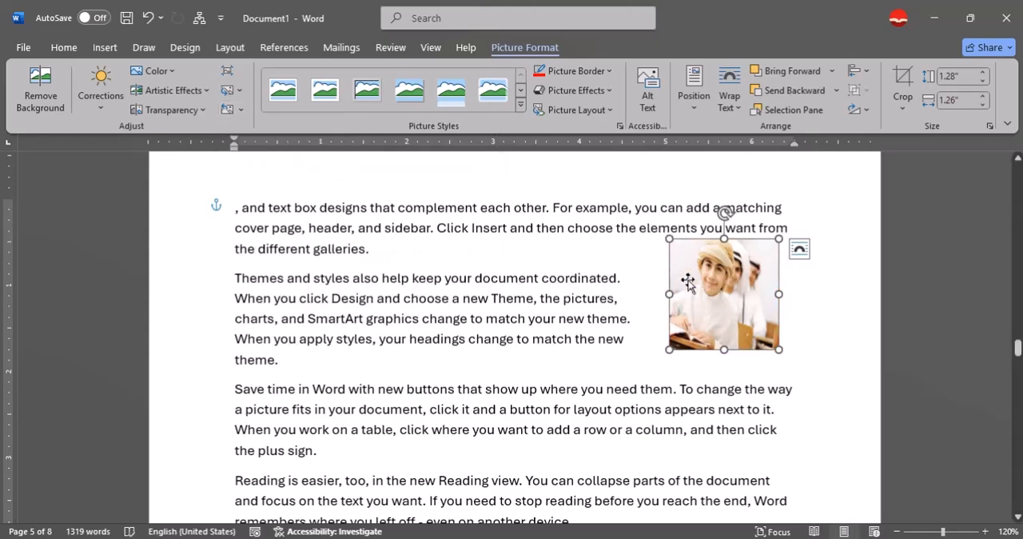
{"action": "left_click", "coordinate": [239, 110]}
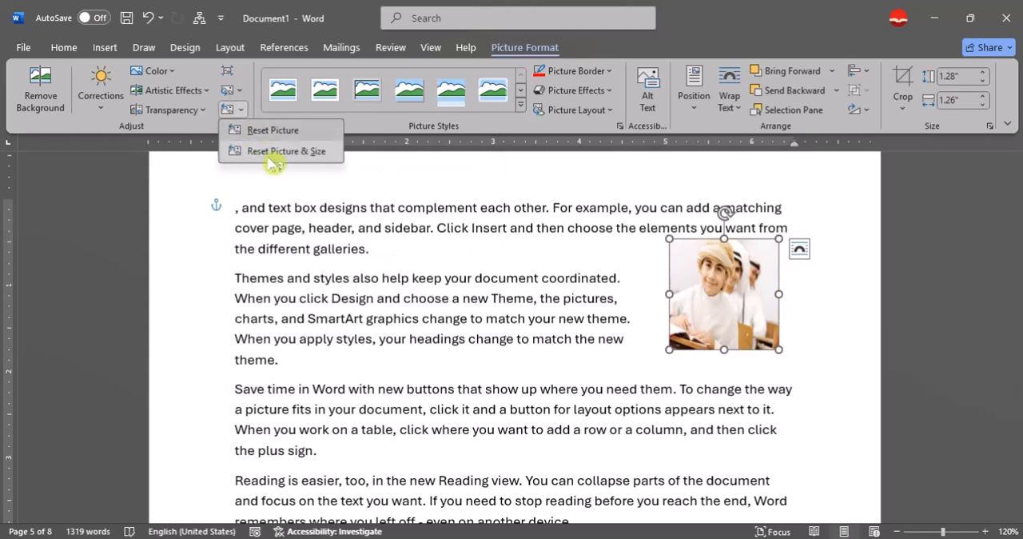
{"action": "left_click", "coordinate": [312, 156]}
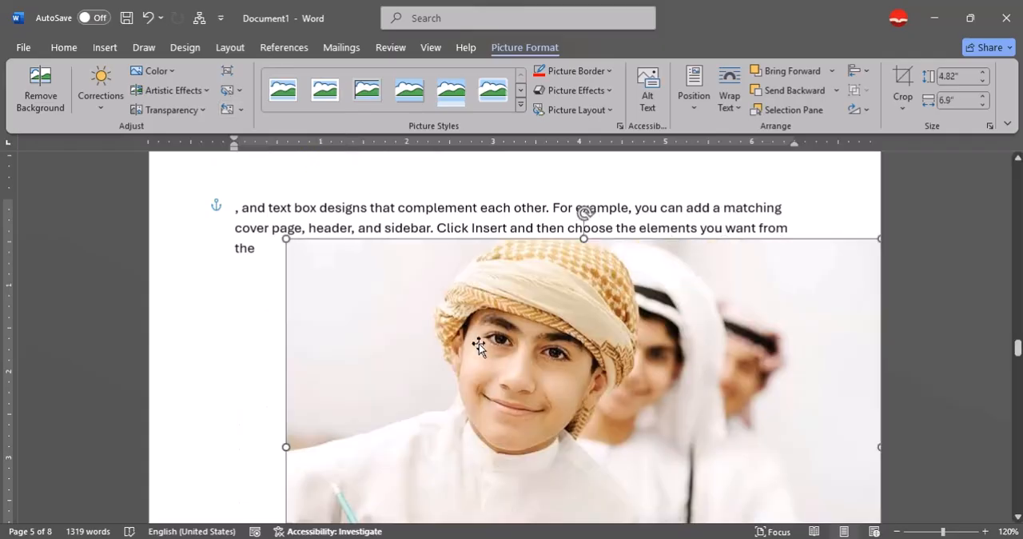
{"action": "scroll", "coordinate": [478, 346], "scroll_direction": "down", "scroll_amount": 6, "text": "ctrl"}
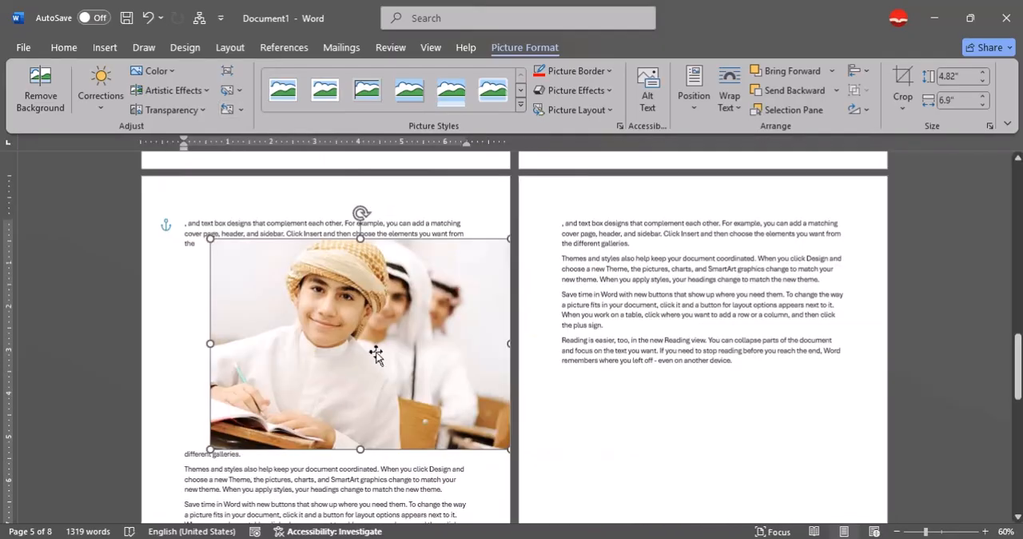
{"action": "left_click_drag", "start_coordinate": [376, 354], "coordinate": [357, 336]}
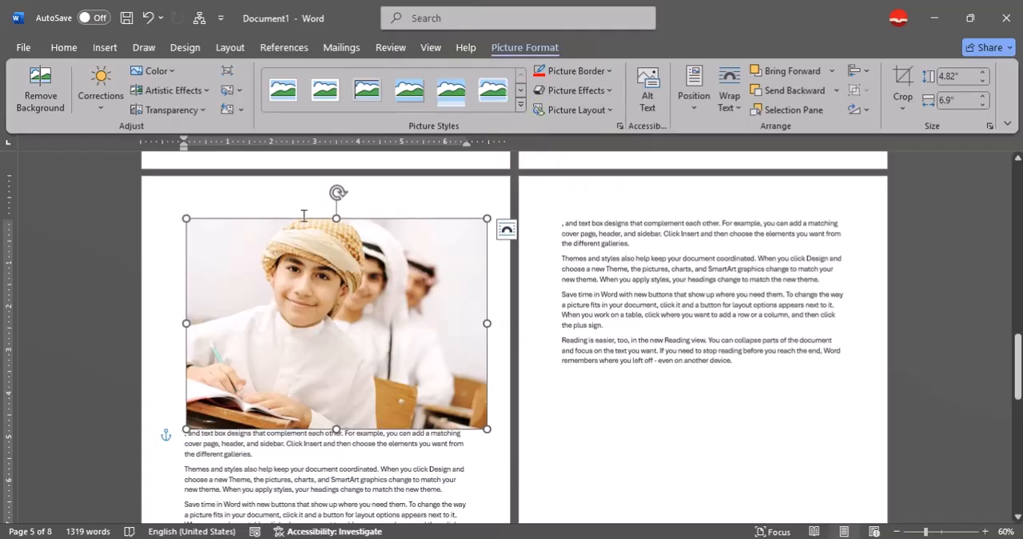
{"action": "left_click", "coordinate": [328, 474]}
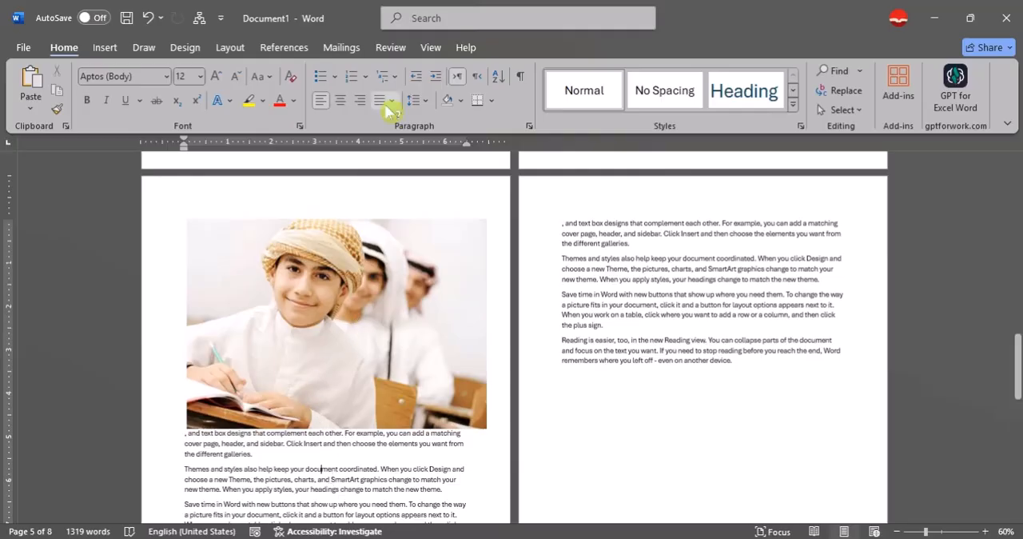
- Apply the rounded rectangle picture style with bevelled edges to the schoolchildren picture
{"action": "left_click", "coordinate": [360, 341]}
{"action": "left_click", "coordinate": [521, 48]}
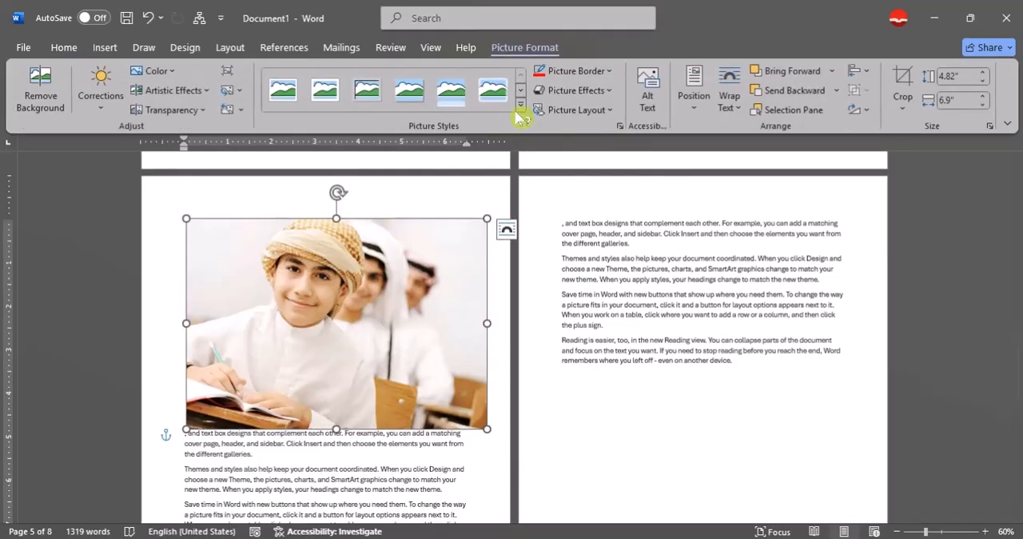
{"action": "left_click", "coordinate": [521, 104]}
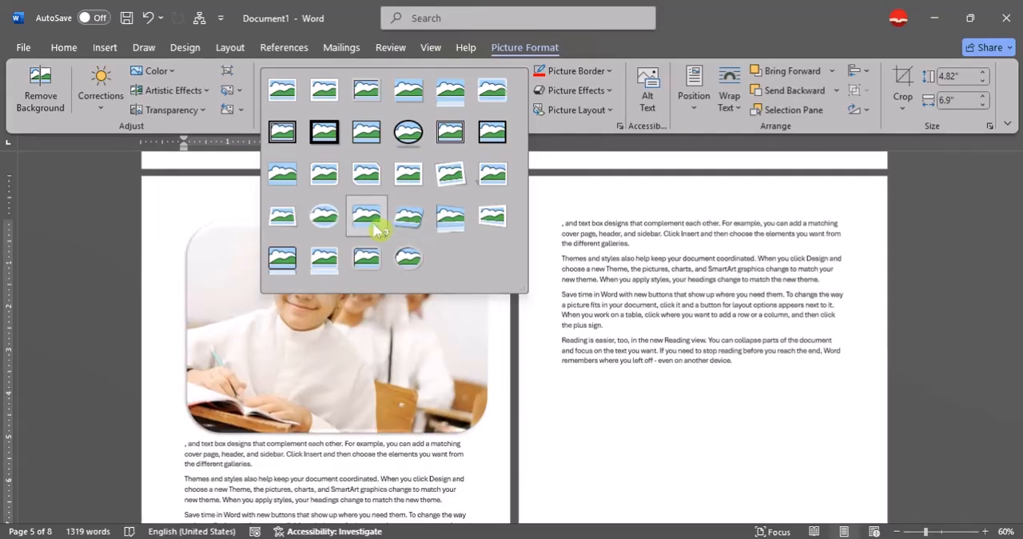
{"action": "left_click", "coordinate": [373, 219]}
{"action": "left_click", "coordinate": [406, 494]}
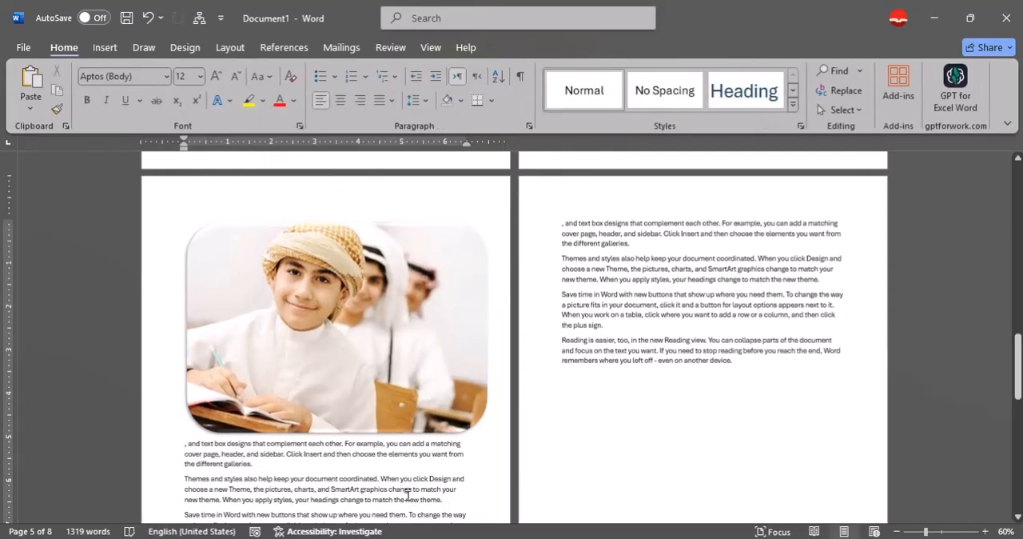
- Apply the rectangular picture style with a thick solid black frame to the schoolchildren picture
{"action": "left_click", "coordinate": [404, 315]}
{"action": "left_click", "coordinate": [520, 47]}
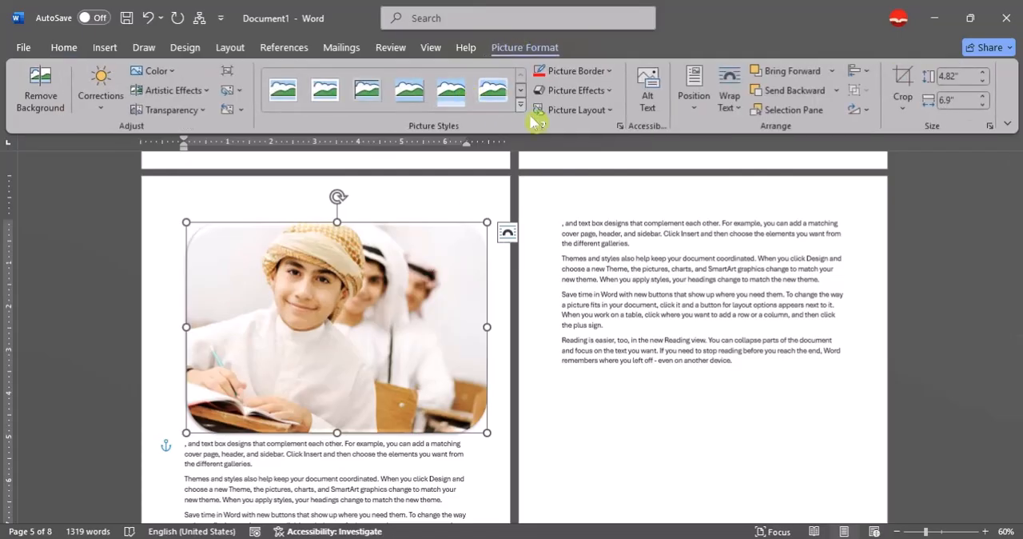
{"action": "left_click", "coordinate": [520, 104]}
{"action": "left_click", "coordinate": [496, 142]}
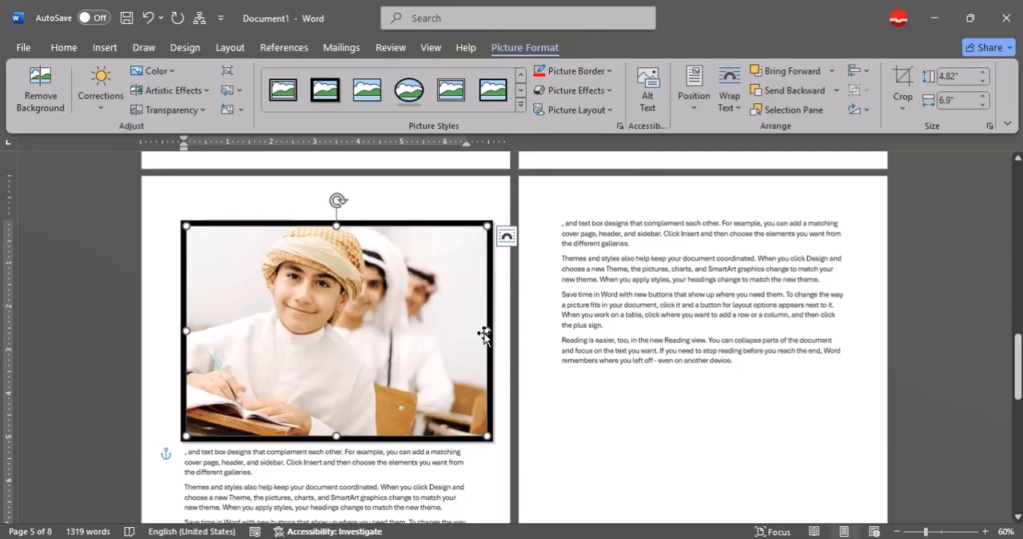
- Change the picture's border to standard light blue with a long dash-dot line
{"action": "left_click", "coordinate": [582, 78]}
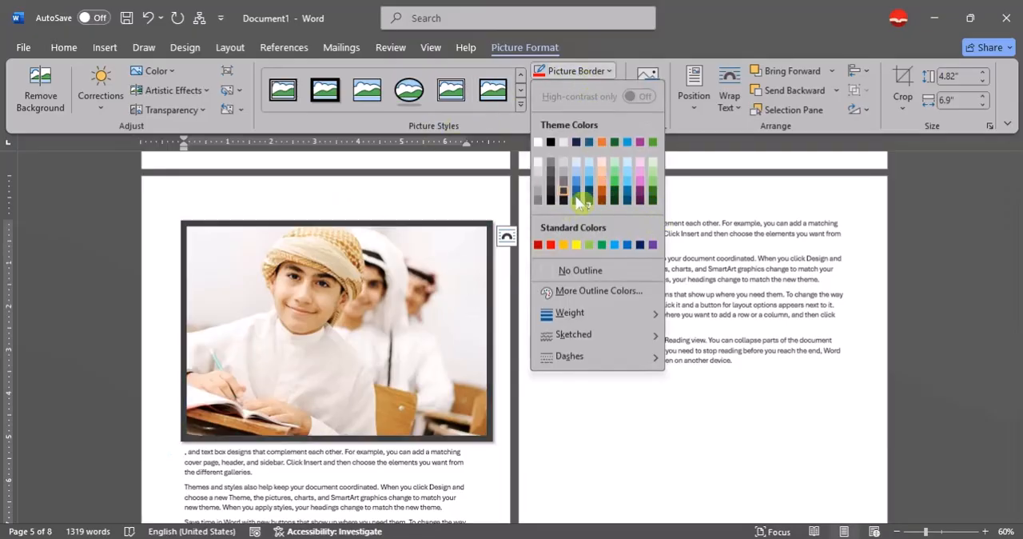
{"action": "left_click", "coordinate": [628, 246]}
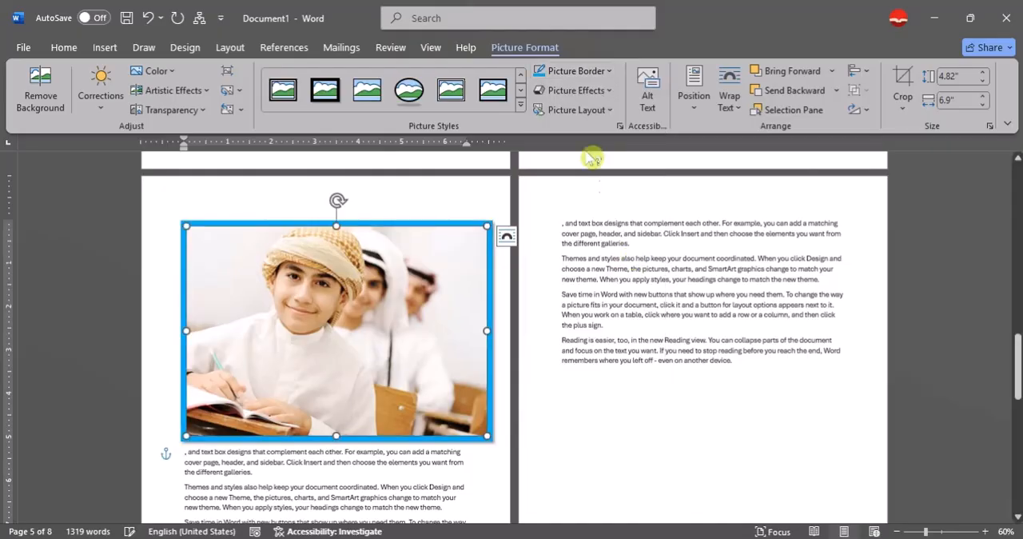
{"action": "left_click", "coordinate": [589, 73]}
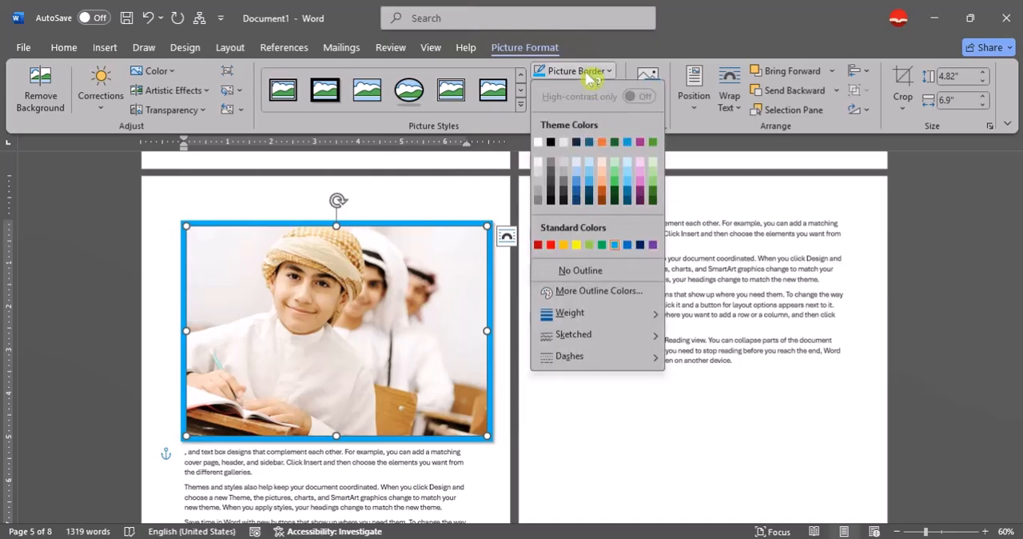
{"action": "mouse_move", "coordinate": [637, 313]}
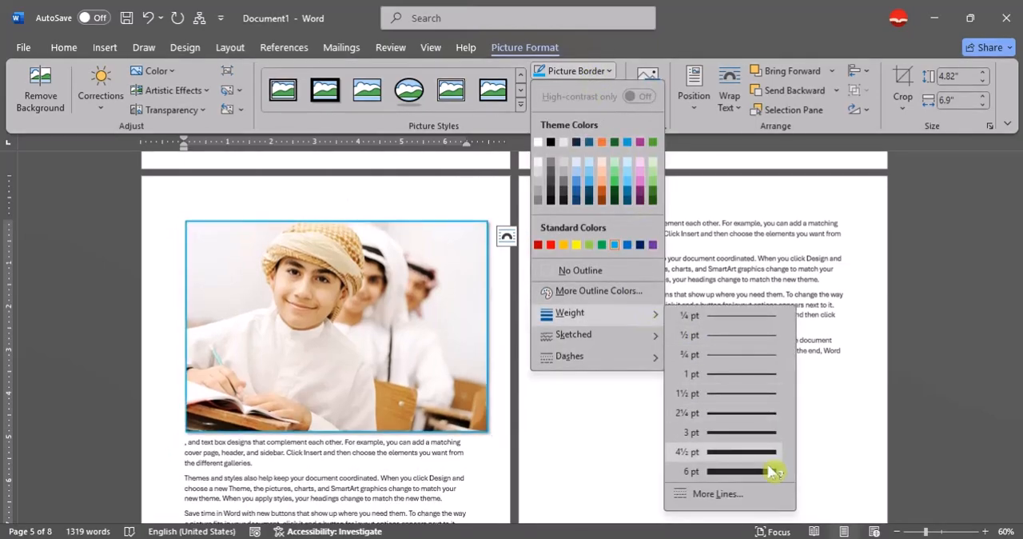
{"action": "mouse_move", "coordinate": [653, 335]}
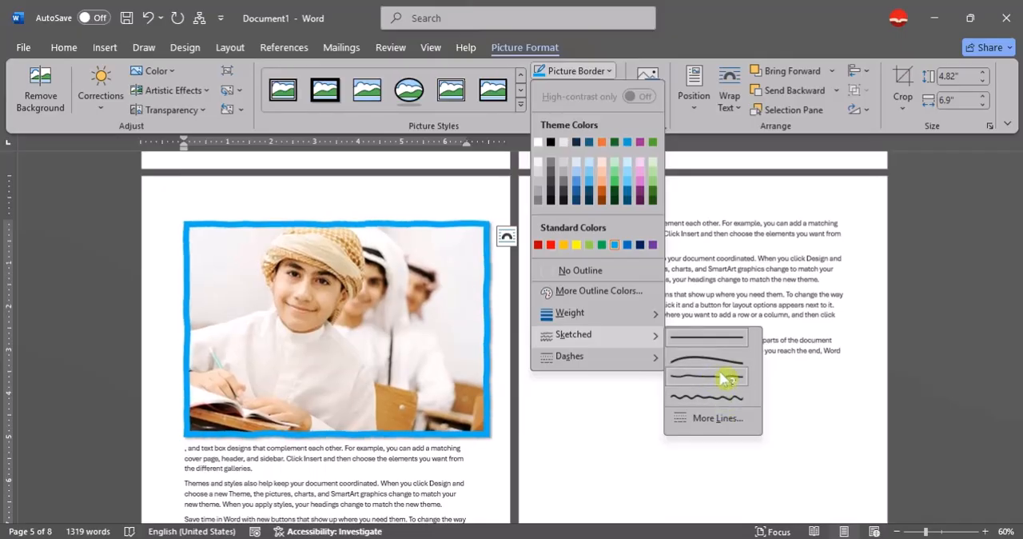
{"action": "mouse_move", "coordinate": [646, 360]}
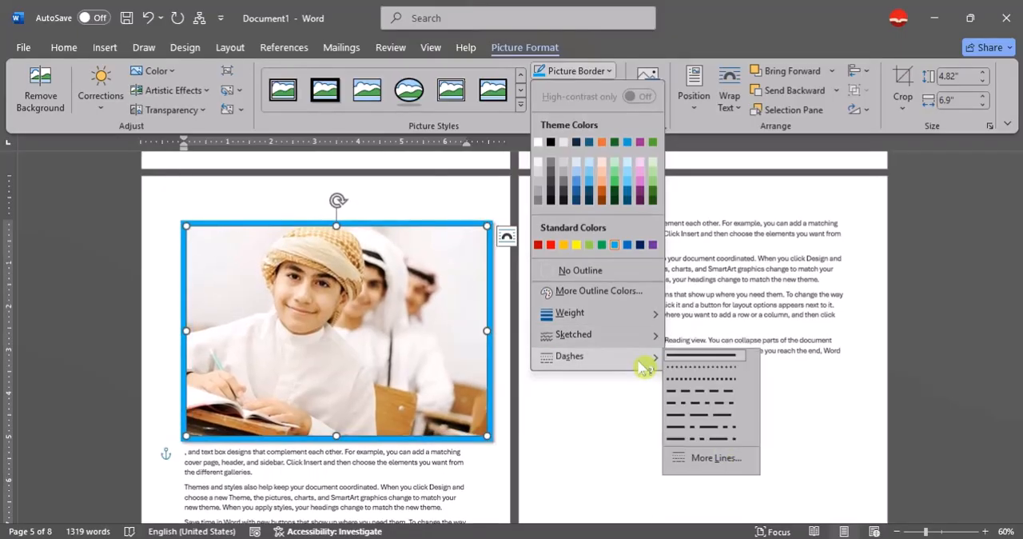
{"action": "left_click", "coordinate": [721, 432]}
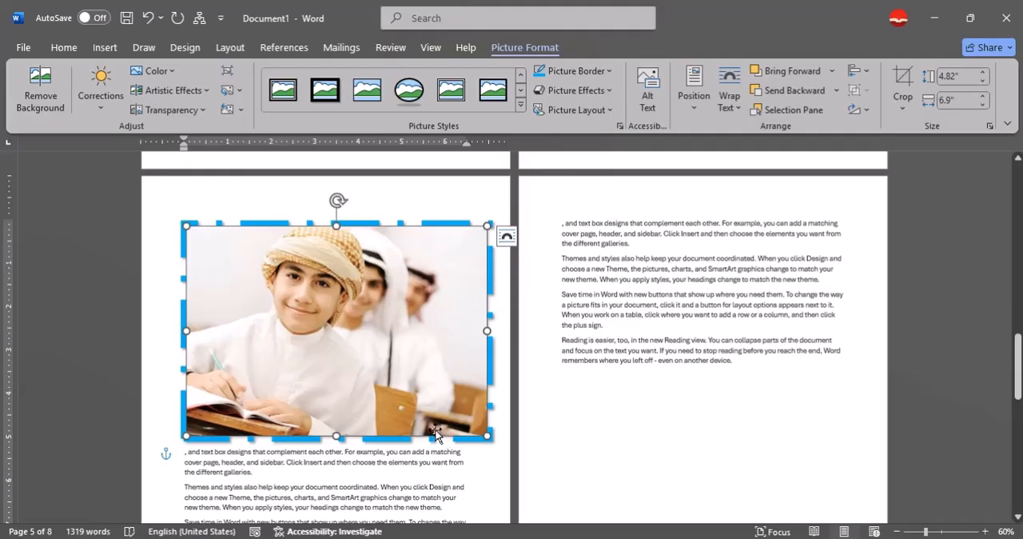
{"action": "left_click", "coordinate": [602, 76]}
{"action": "left_click", "coordinate": [598, 76]}
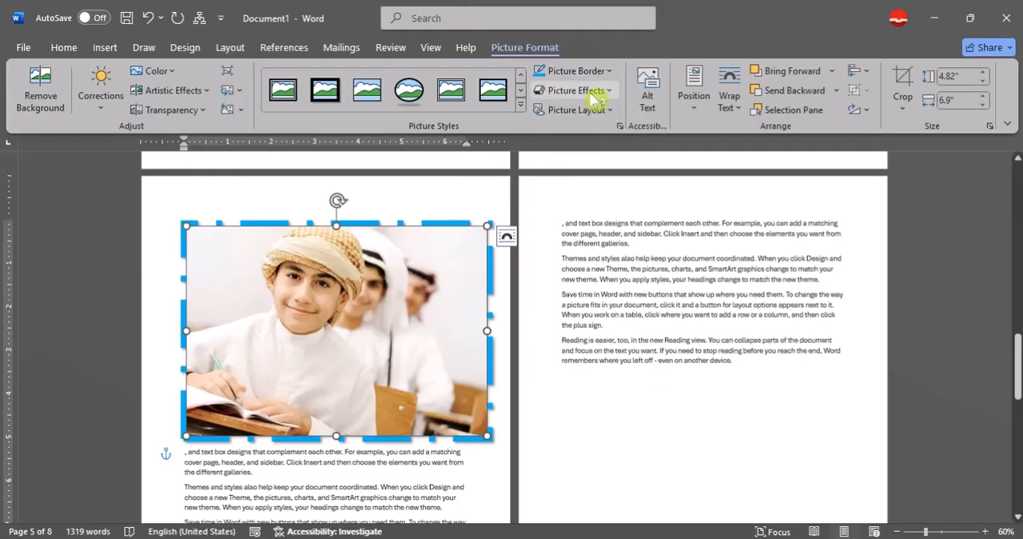
- Shrink the dashed-border picture to about 3.77" by 5.38" and centre it near the start of page five
{"action": "left_click", "coordinate": [596, 94]}
{"action": "left_click", "coordinate": [390, 323]}
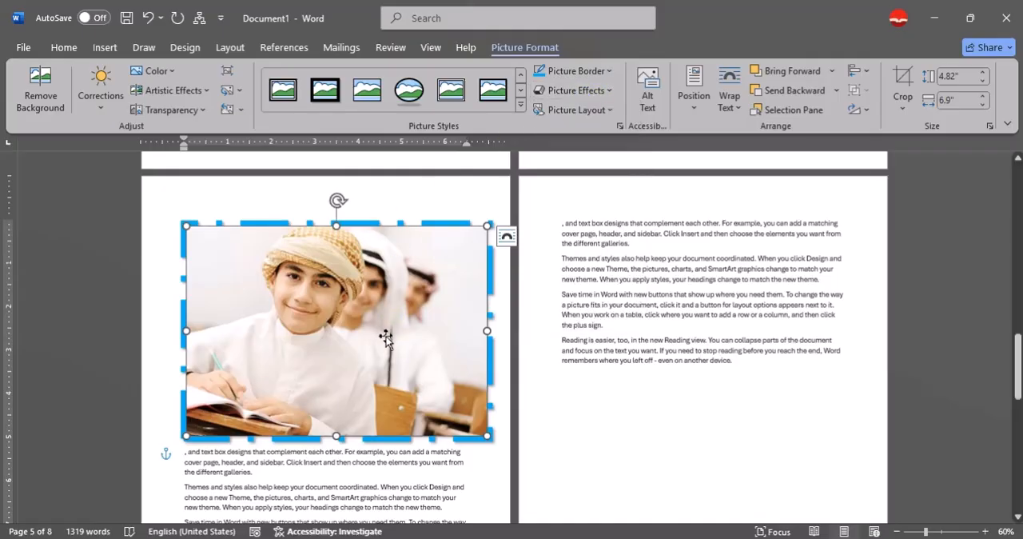
{"action": "left_click_drag", "start_coordinate": [384, 335], "coordinate": [380, 337]}
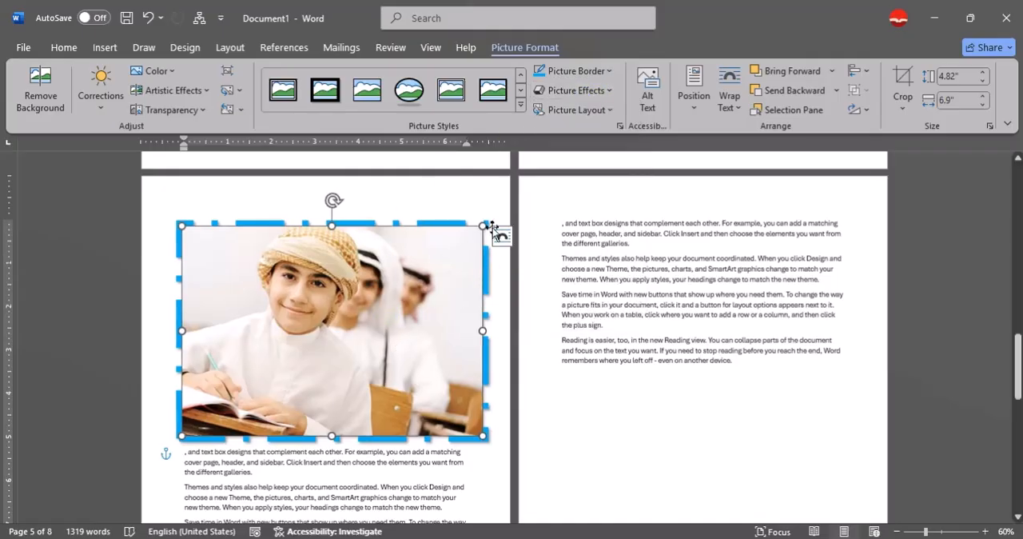
{"action": "left_click_drag", "start_coordinate": [483, 226], "coordinate": [416, 273]}
{"action": "left_click_drag", "start_coordinate": [325, 346], "coordinate": [367, 305]}
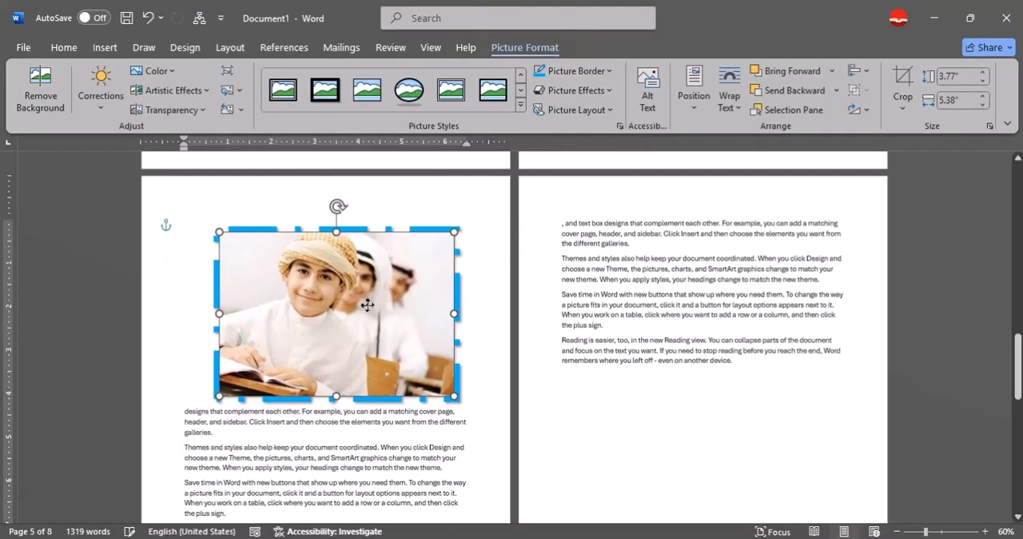
- Add the perspective shadow that falls directly below the picture
{"action": "left_click", "coordinate": [575, 90]}
{"action": "mouse_move", "coordinate": [592, 152]}
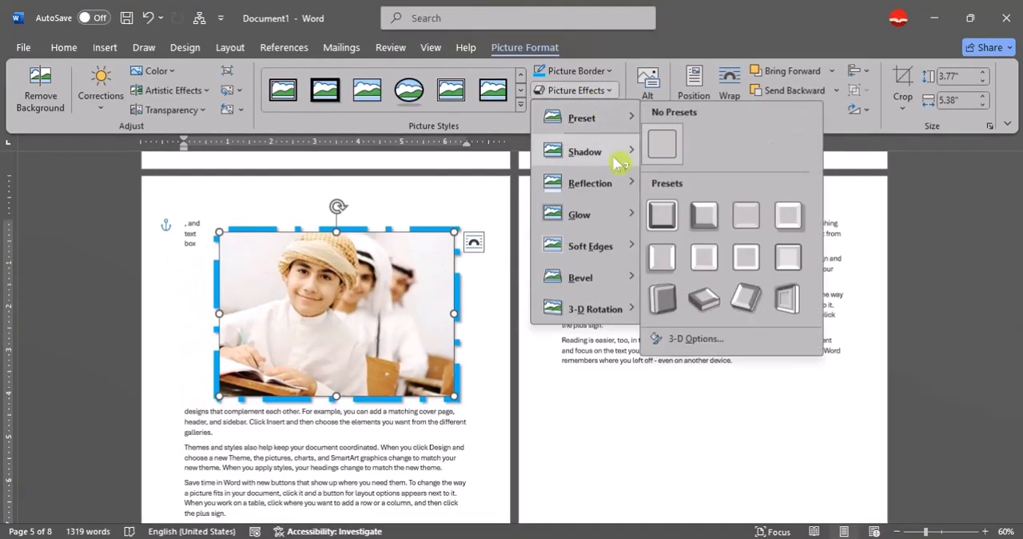
{"action": "mouse_move", "coordinate": [588, 118]}
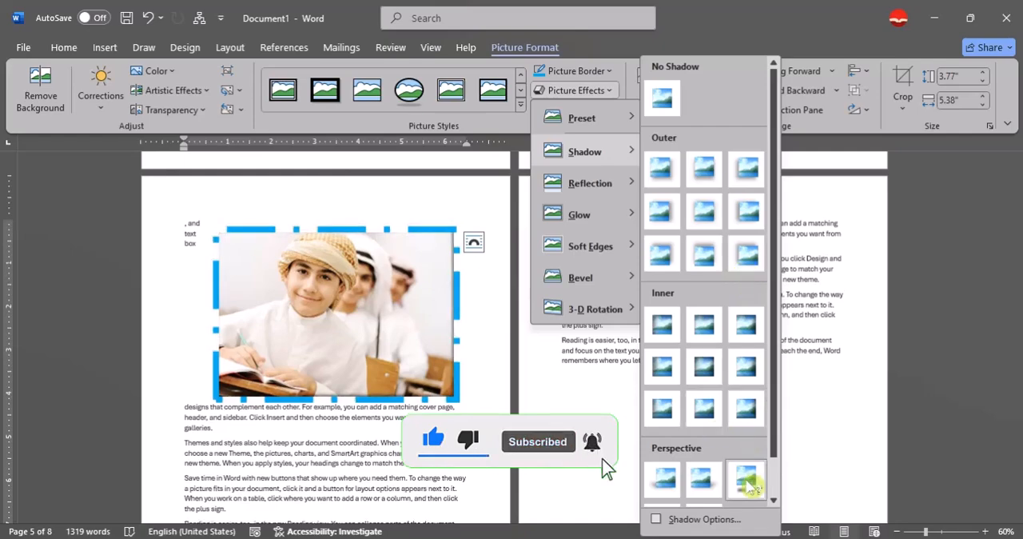
{"action": "left_click", "coordinate": [747, 484]}
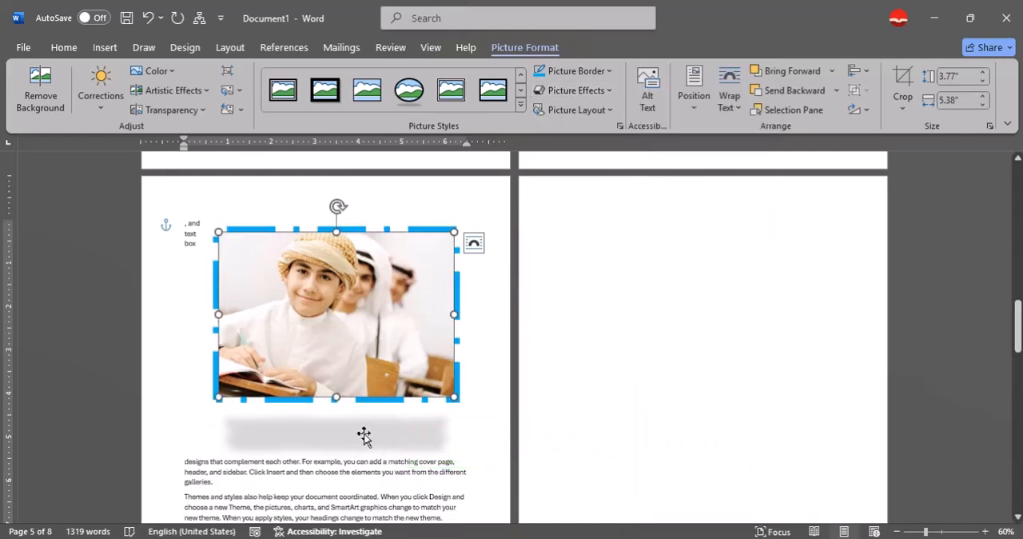
- Adjust the picture's shadow to 76% transparency, 122% size, 26 pt blur, 50° angle and 23 pt distance
{"action": "left_click", "coordinate": [603, 94]}
{"action": "mouse_move", "coordinate": [607, 152]}
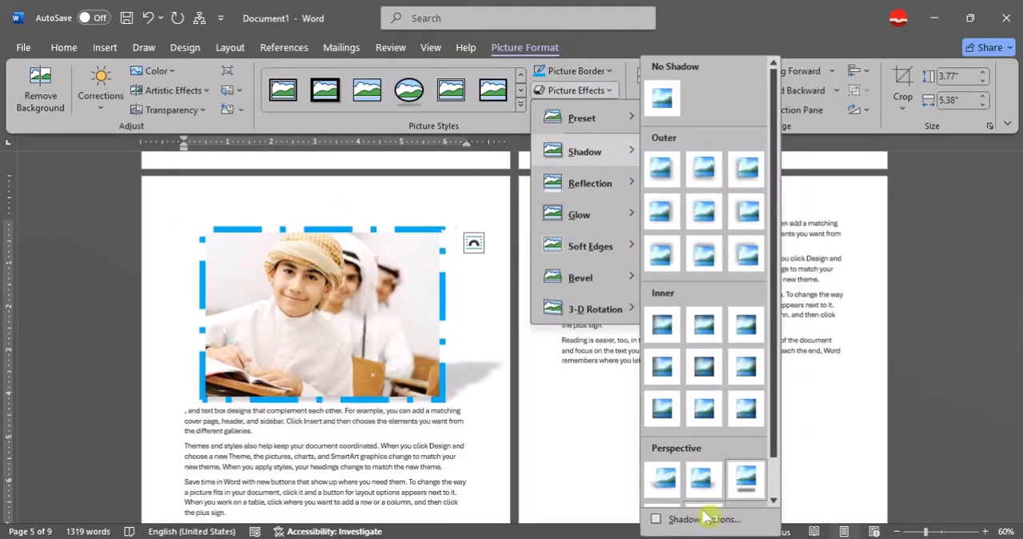
{"action": "left_click", "coordinate": [703, 518]}
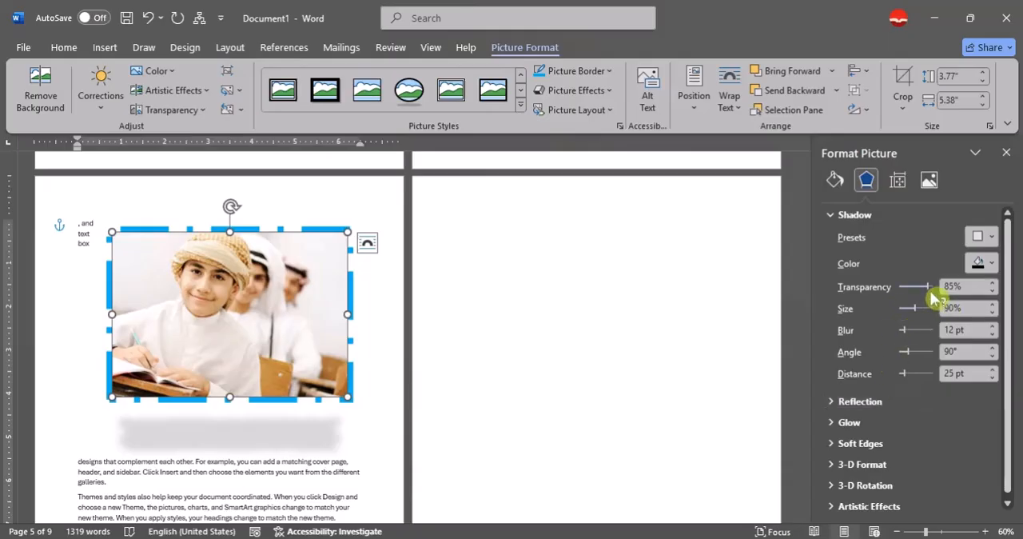
{"action": "left_click_drag", "start_coordinate": [933, 296], "coordinate": [913, 390]}
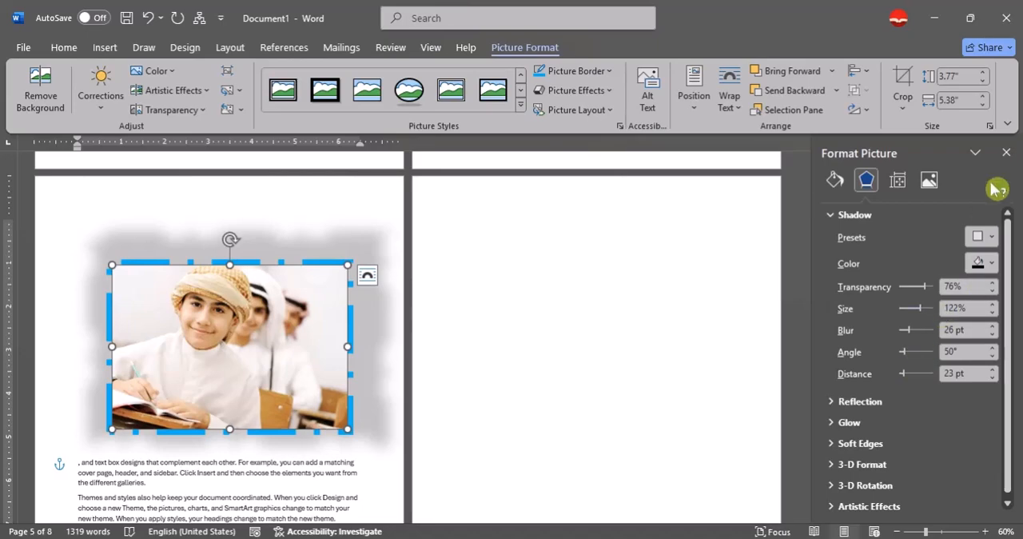
{"action": "left_click", "coordinate": [1007, 153]}
{"action": "left_click", "coordinate": [601, 94]}
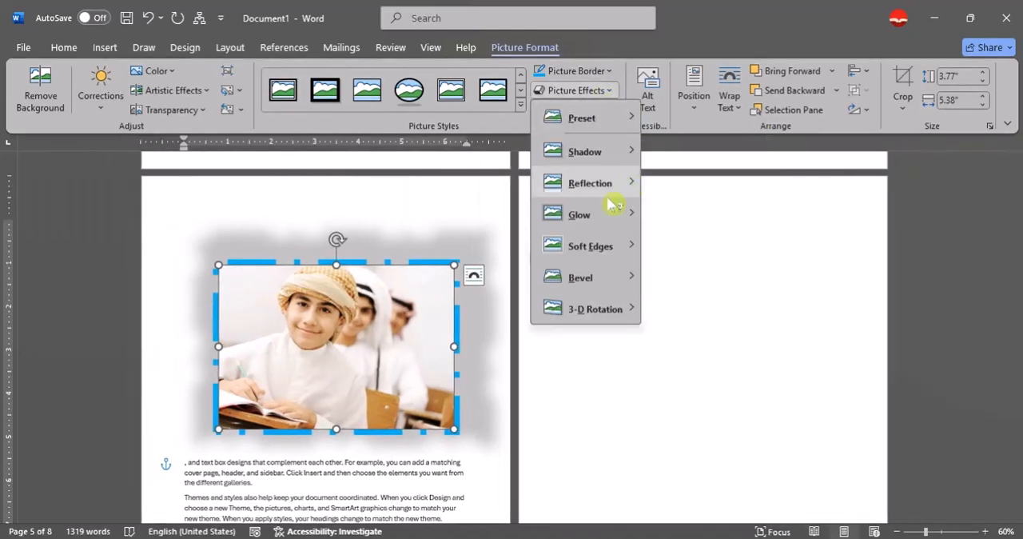
{"action": "mouse_move", "coordinate": [608, 192]}
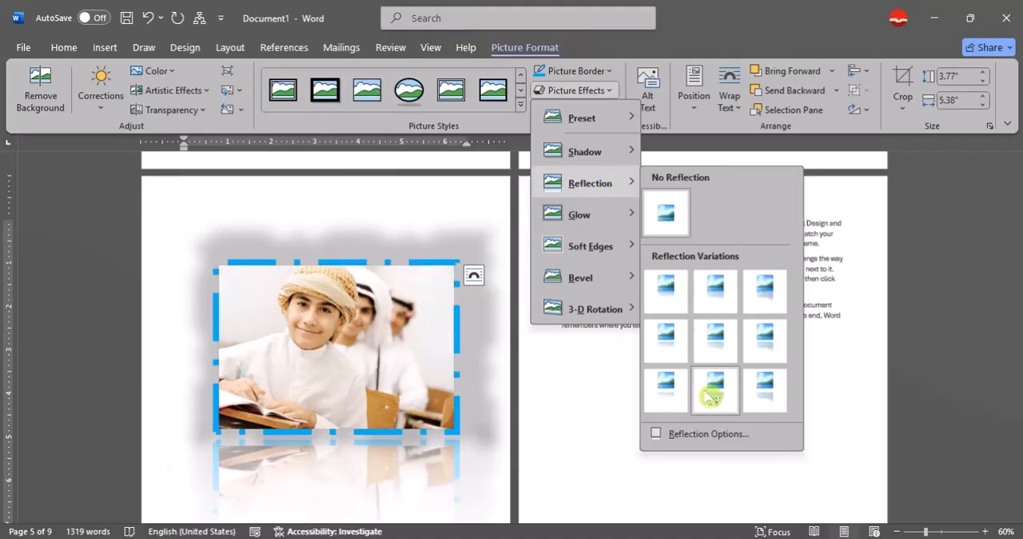
{"action": "left_click", "coordinate": [352, 381]}
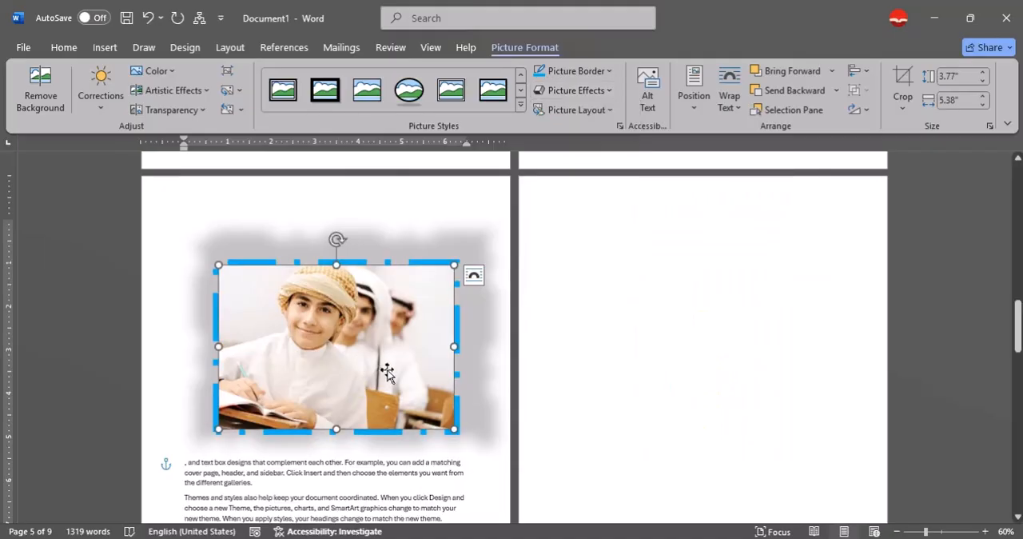
- Remove the grey shadow around the picture and shrink the picture to about 1.92" by 2.75"
{"action": "left_click", "coordinate": [606, 95]}
{"action": "mouse_move", "coordinate": [620, 152]}
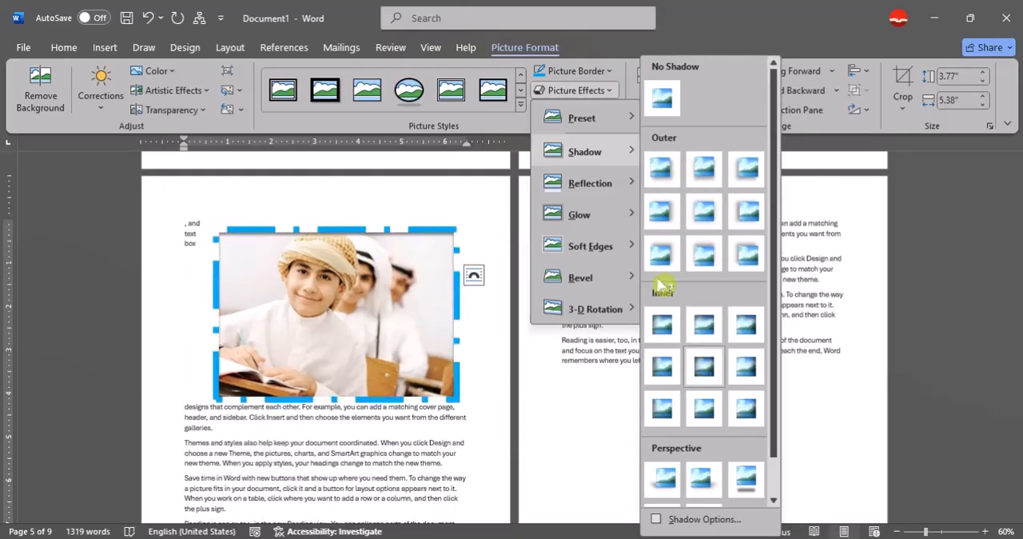
{"action": "left_click", "coordinate": [486, 344]}
{"action": "left_click_drag", "start_coordinate": [454, 397], "coordinate": [340, 317]}
- Add the full reflection variation with the largest offset below the picture
{"action": "left_click", "coordinate": [576, 90]}
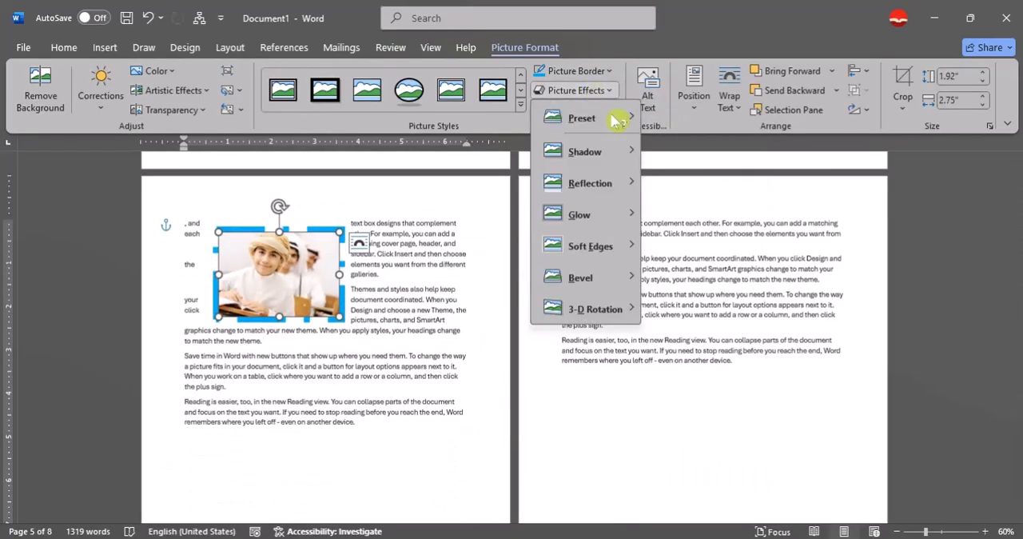
{"action": "mouse_move", "coordinate": [612, 186]}
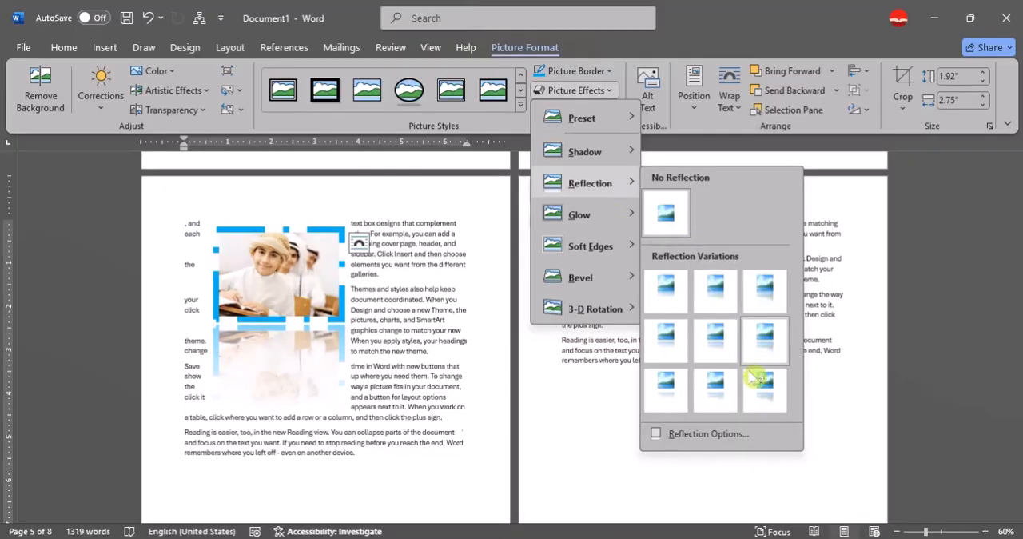
{"action": "left_click", "coordinate": [776, 412]}
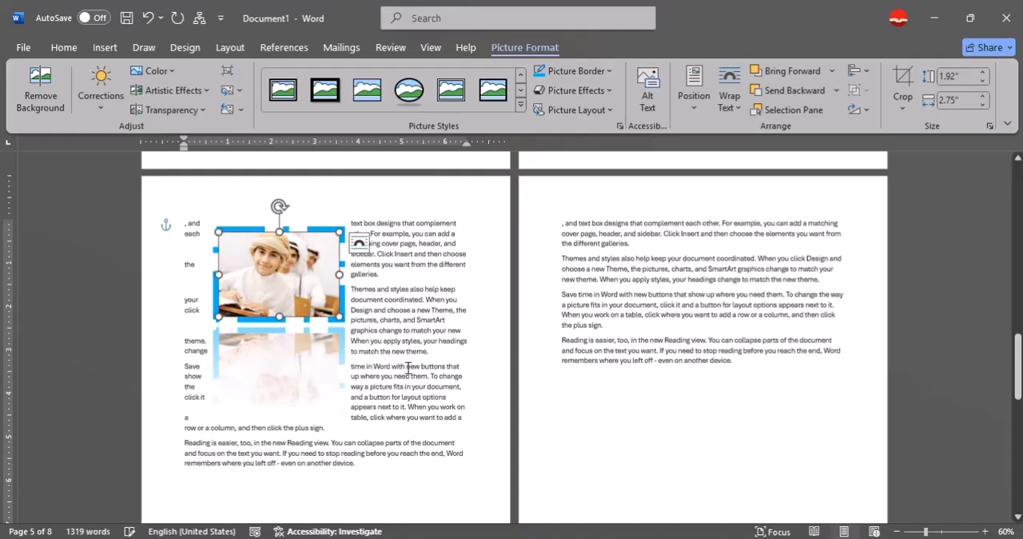
- Add a dark green glow of the third size to the picture and remove its reflection
{"action": "left_click", "coordinate": [574, 90]}
{"action": "mouse_move", "coordinate": [614, 223]}
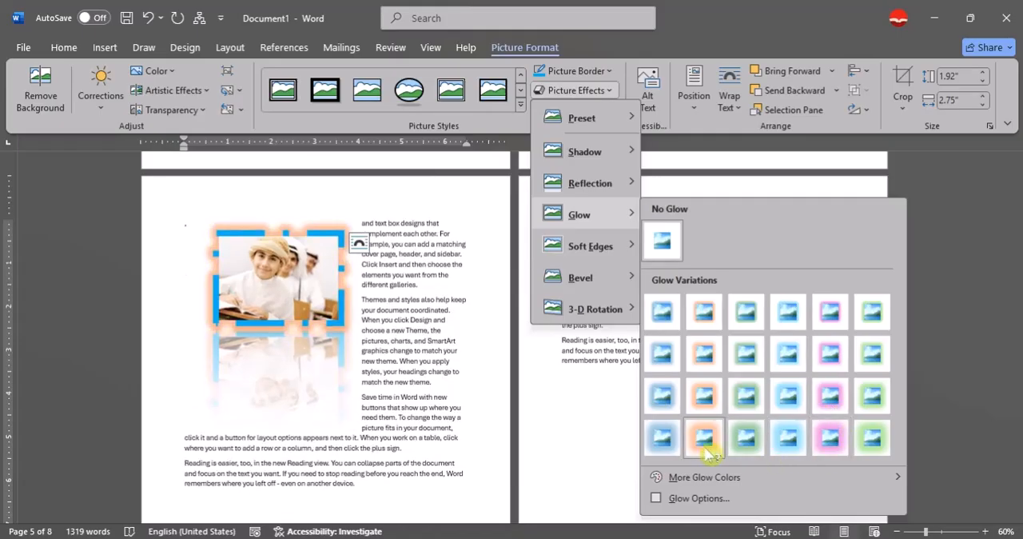
{"action": "left_click", "coordinate": [747, 410]}
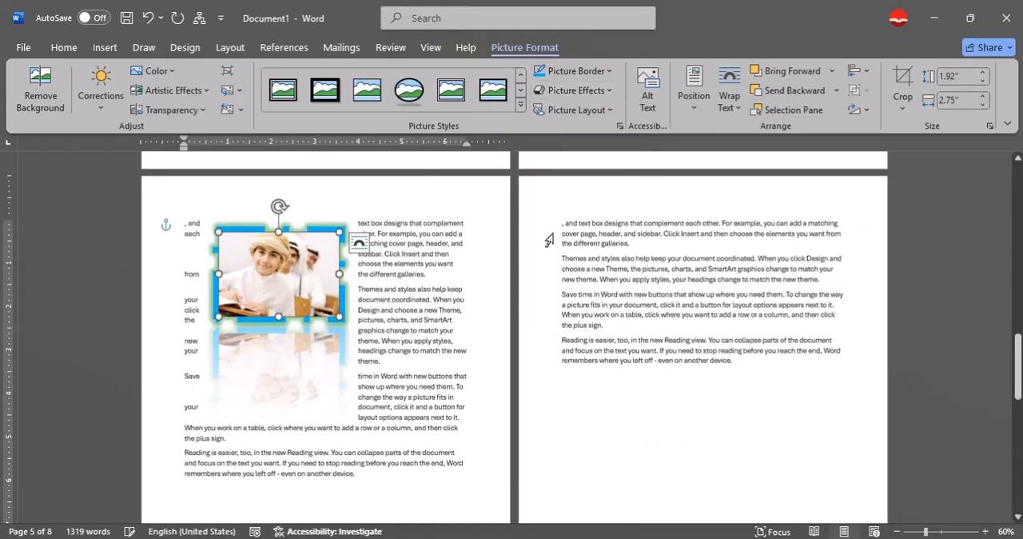
{"action": "left_click", "coordinate": [576, 89]}
{"action": "mouse_move", "coordinate": [626, 194]}
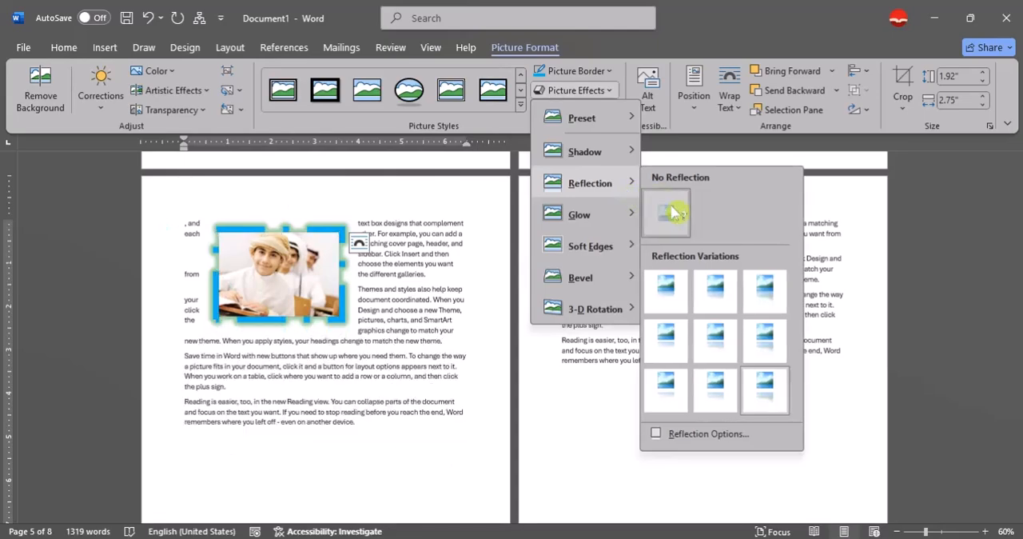
{"action": "left_click", "coordinate": [675, 212]}
- Change the picture's glow colour to a dark orange theme shade
{"action": "left_click", "coordinate": [587, 92]}
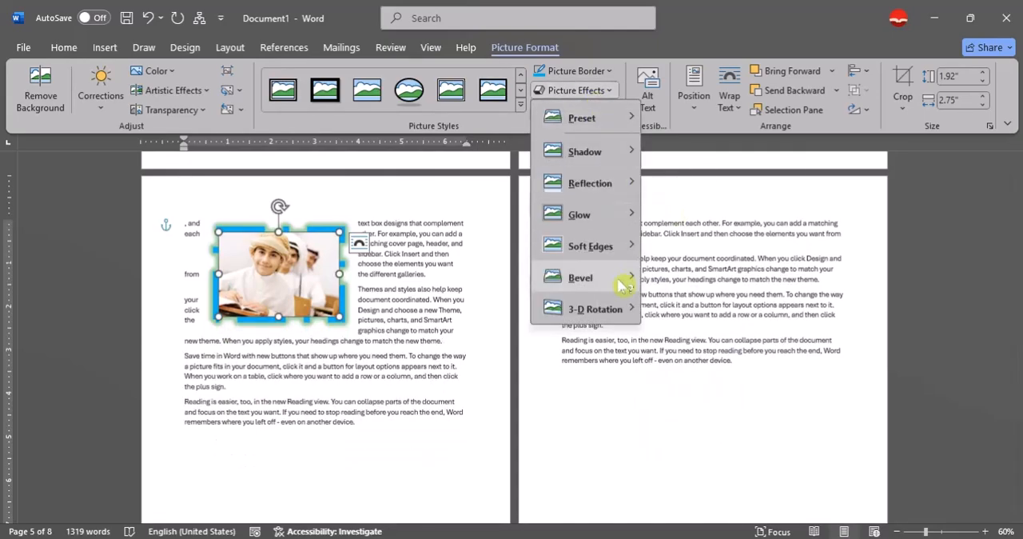
{"action": "mouse_move", "coordinate": [708, 477]}
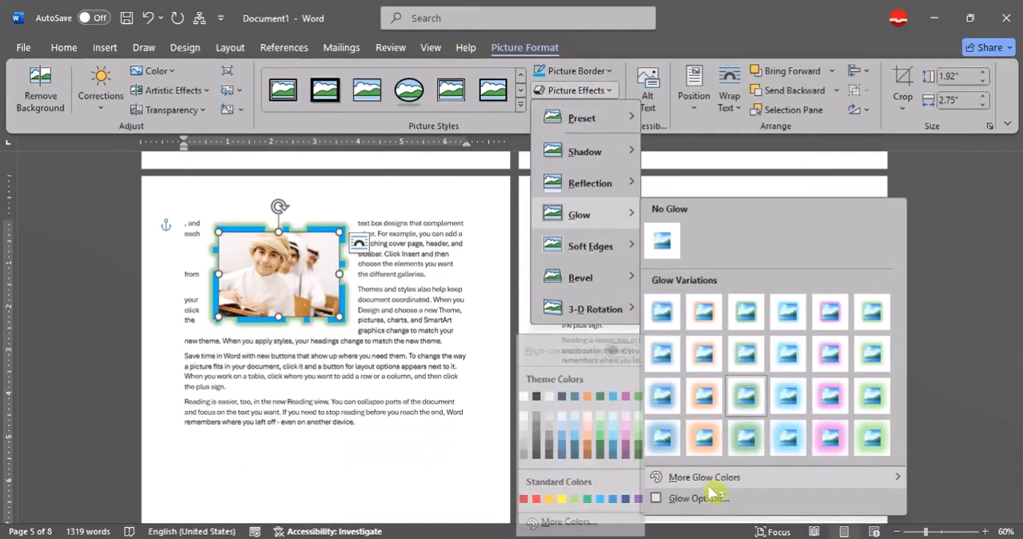
{"action": "left_click", "coordinate": [588, 461]}
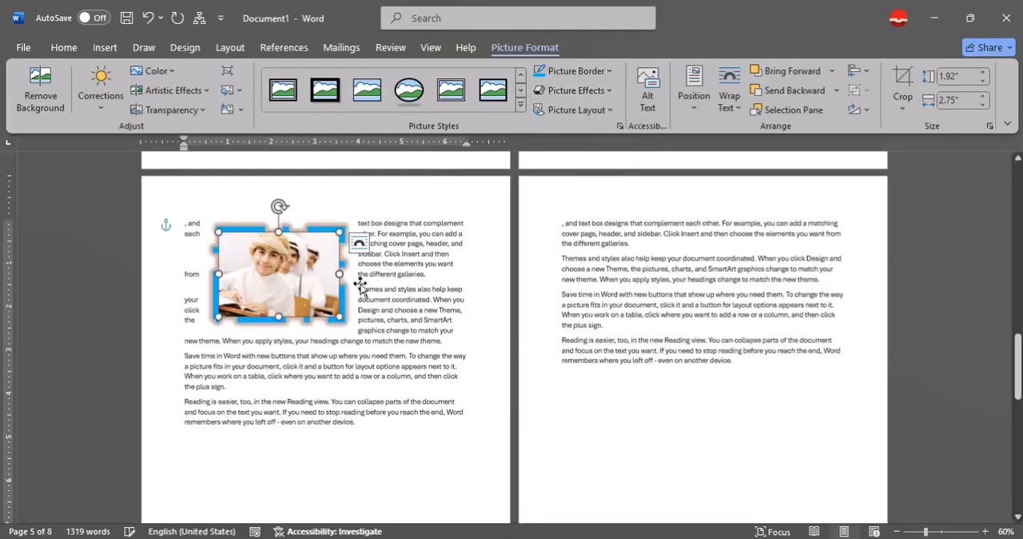
- Remove the picture's glow and apply the first bevel in the second row of bevel presets
{"action": "scroll", "coordinate": [386, 282], "scroll_direction": "up", "scroll_amount": 1}
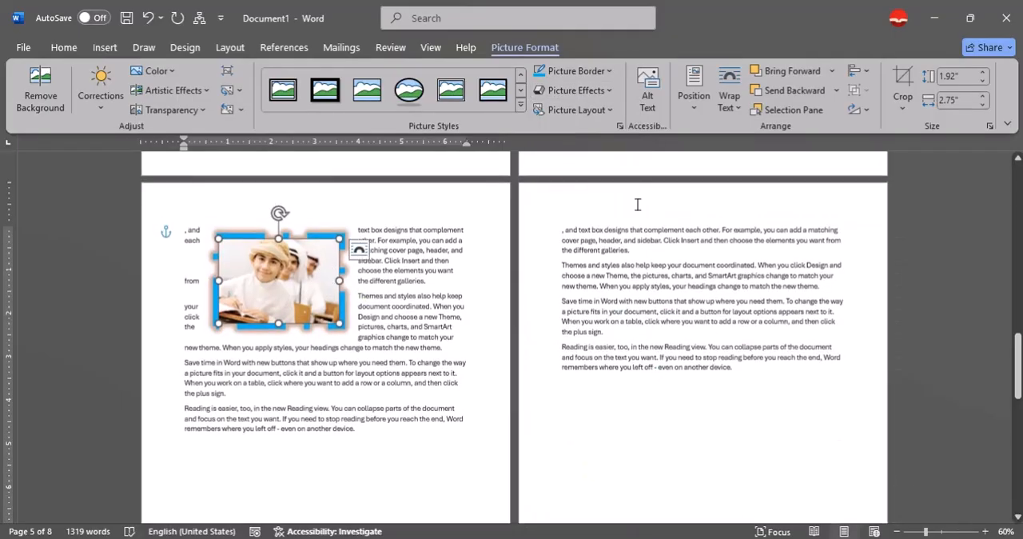
{"action": "left_click", "coordinate": [573, 90]}
{"action": "mouse_move", "coordinate": [635, 260]}
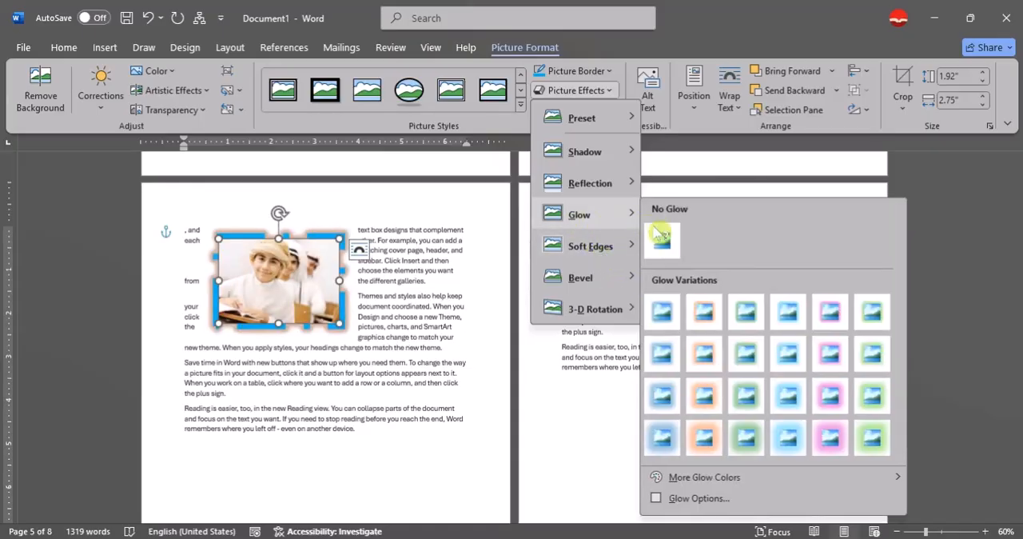
{"action": "left_click", "coordinate": [610, 274]}
{"action": "left_click", "coordinate": [576, 90]}
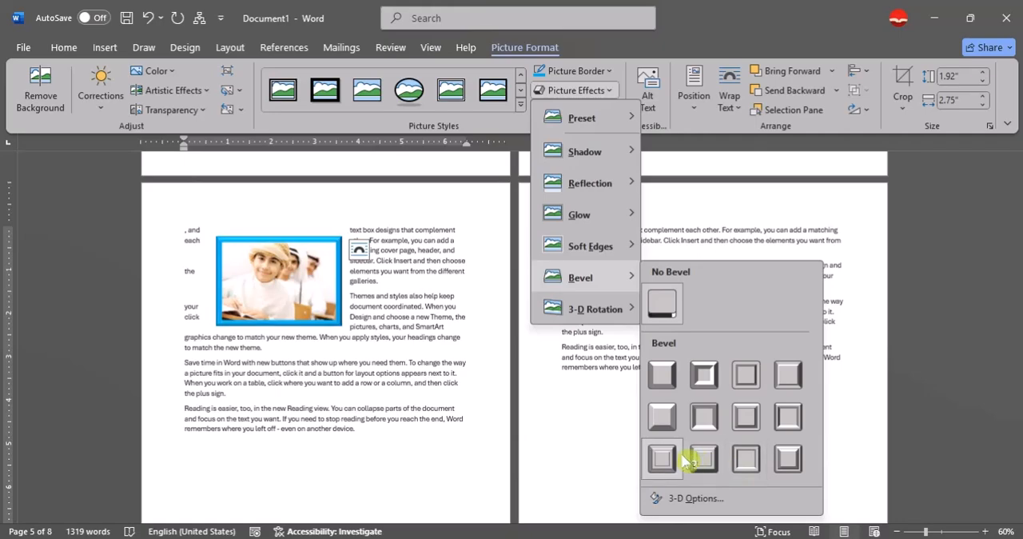
{"action": "left_click", "coordinate": [678, 428]}
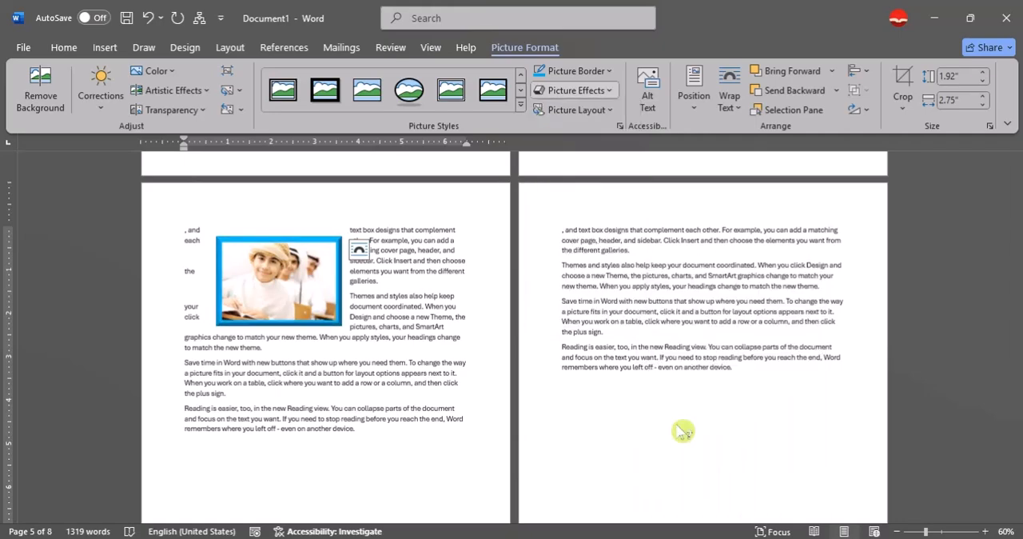
- Preview the 3-D rotation presets on the bevelled picture and look through the available picture layouts
{"action": "left_click", "coordinate": [579, 90]}
{"action": "mouse_move", "coordinate": [596, 309]}
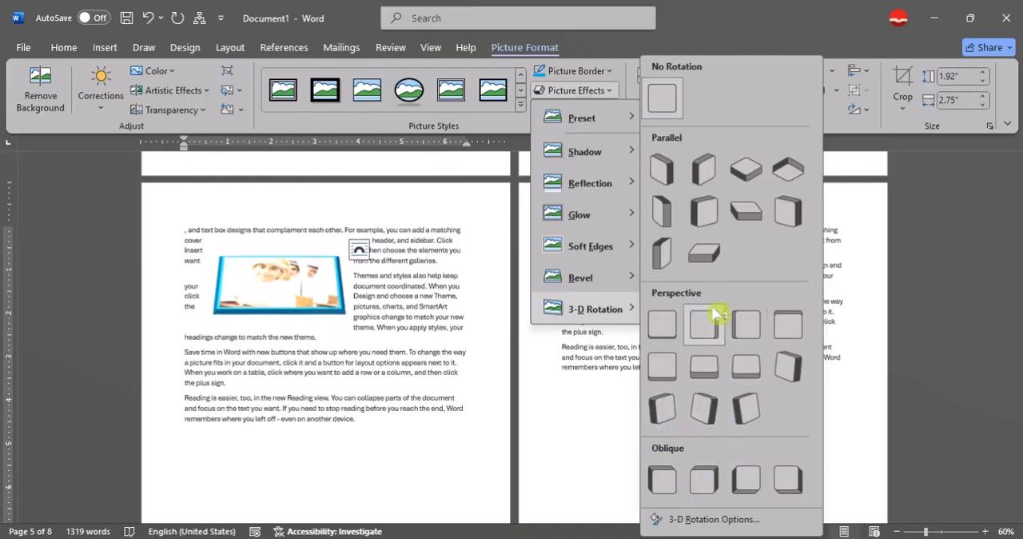
{"action": "left_click", "coordinate": [601, 92]}
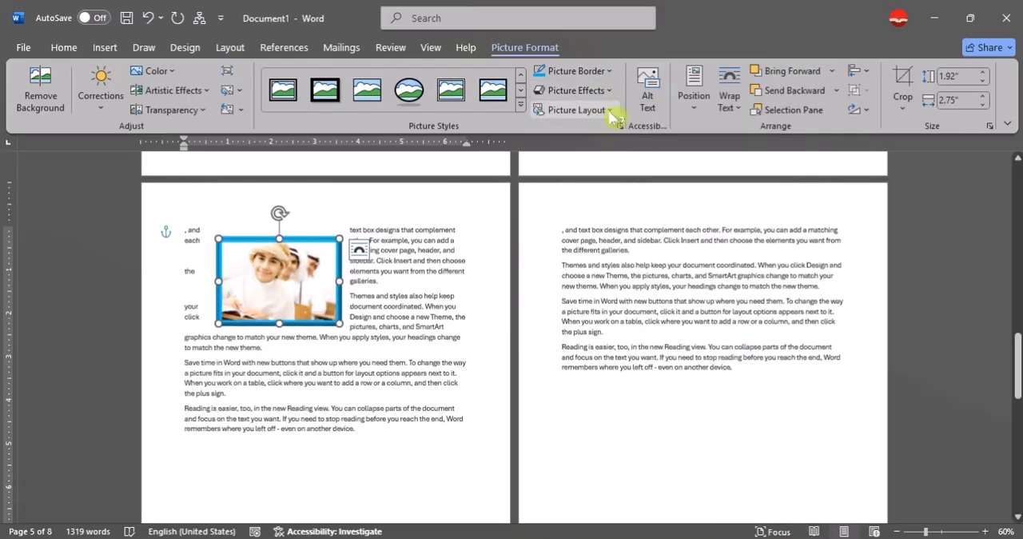
{"action": "left_click", "coordinate": [614, 111]}
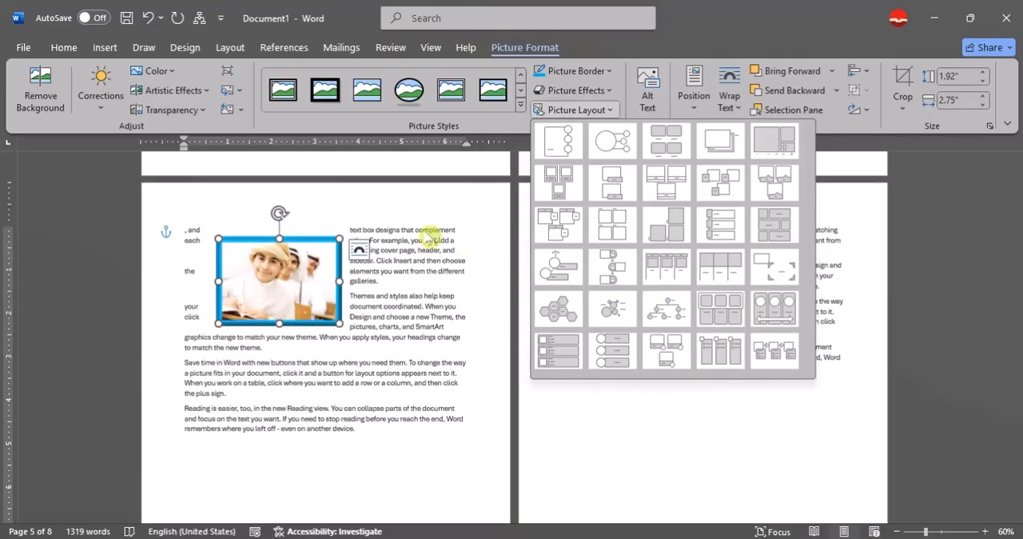
{"action": "left_click", "coordinate": [412, 231]}
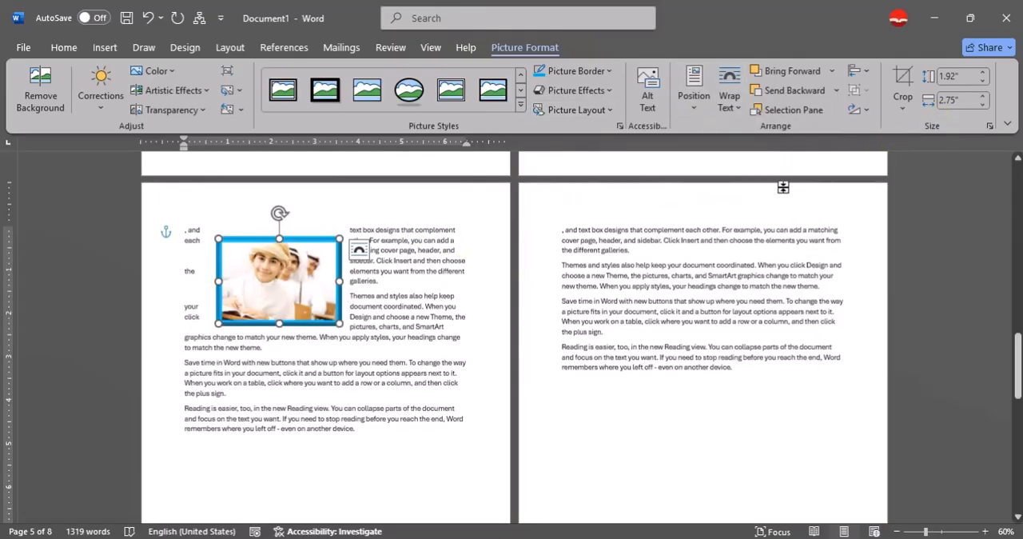
{"action": "left_click", "coordinate": [621, 538]}
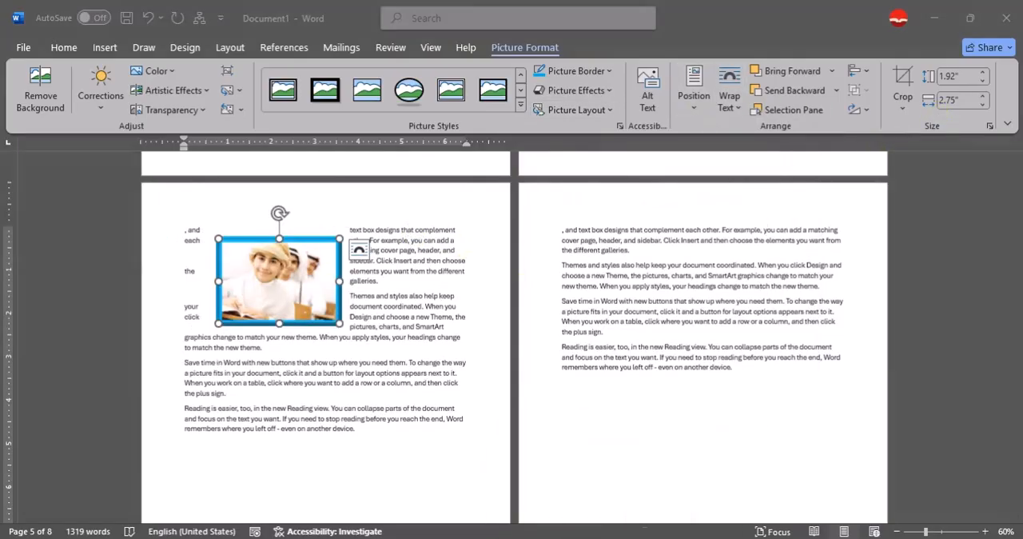
{"action": "left_click", "coordinate": [990, 486]}
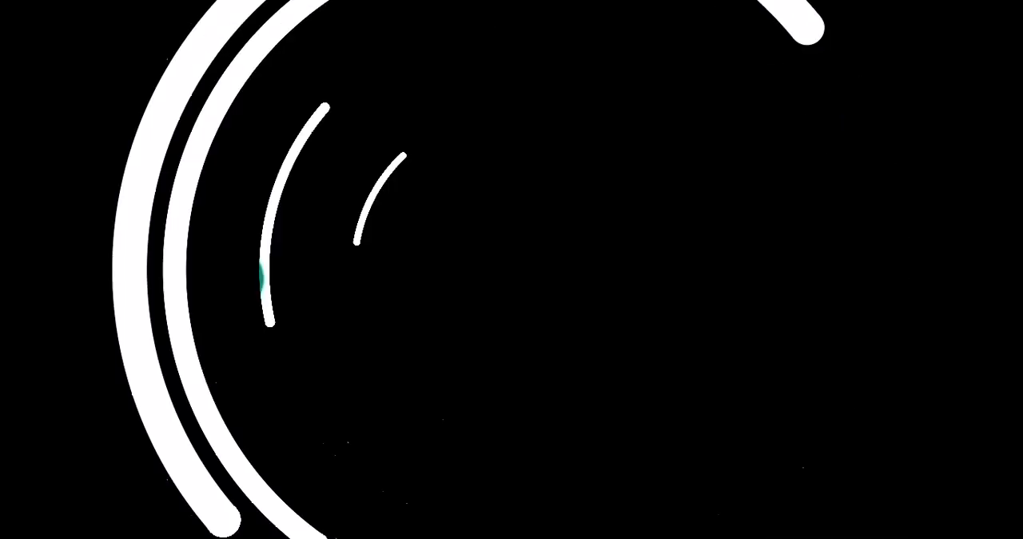